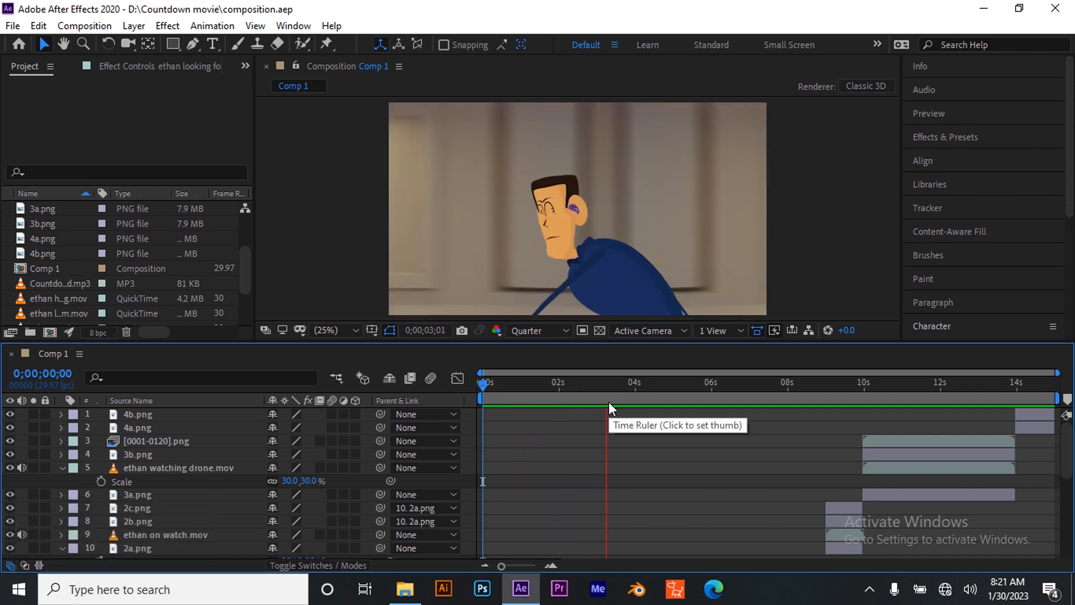
Stop the preview and review the hallway running shot between about 1 and 2 seconds to find the right cut point
{"action": "key", "text": "space"}
{"action": "left_click_drag", "start_coordinate": [627, 385], "coordinate": [545, 442]}
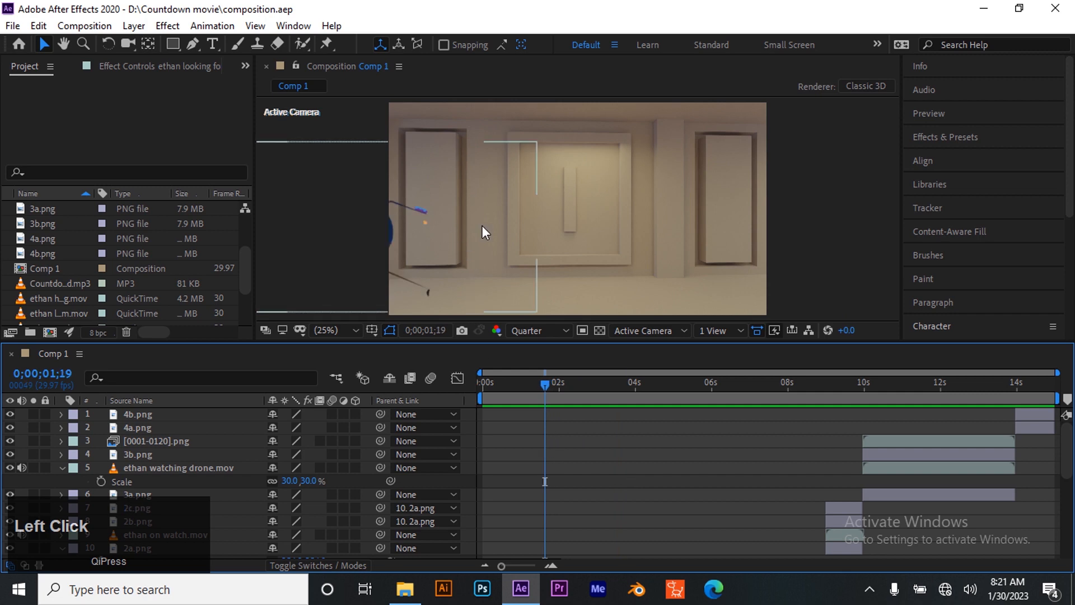
{"action": "left_click_drag", "start_coordinate": [546, 391], "coordinate": [529, 400]}
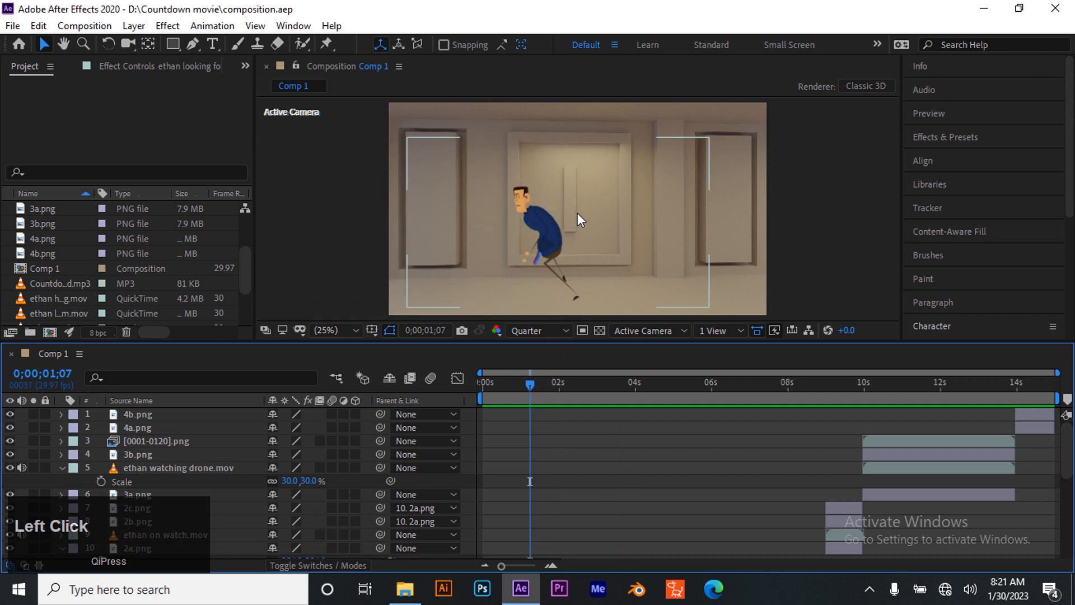
{"action": "scroll", "coordinate": [577, 213], "scroll_direction": "down", "scroll_amount": 5}
{"action": "scroll", "coordinate": [573, 243], "scroll_direction": "up", "scroll_amount": 3}
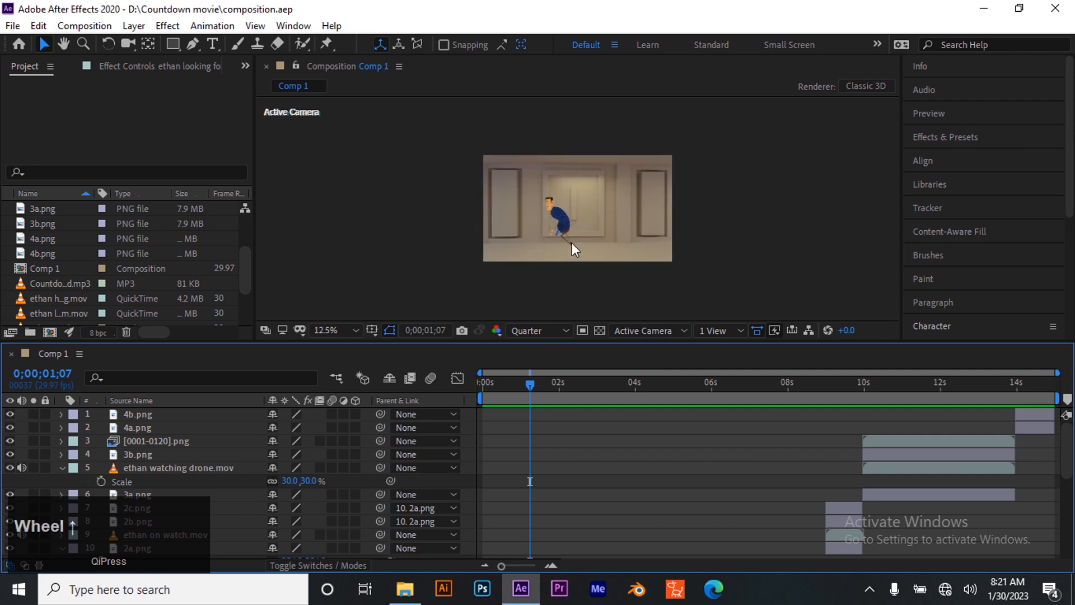
{"action": "left_click", "coordinate": [335, 333]}
{"action": "left_click", "coordinate": [363, 46]}
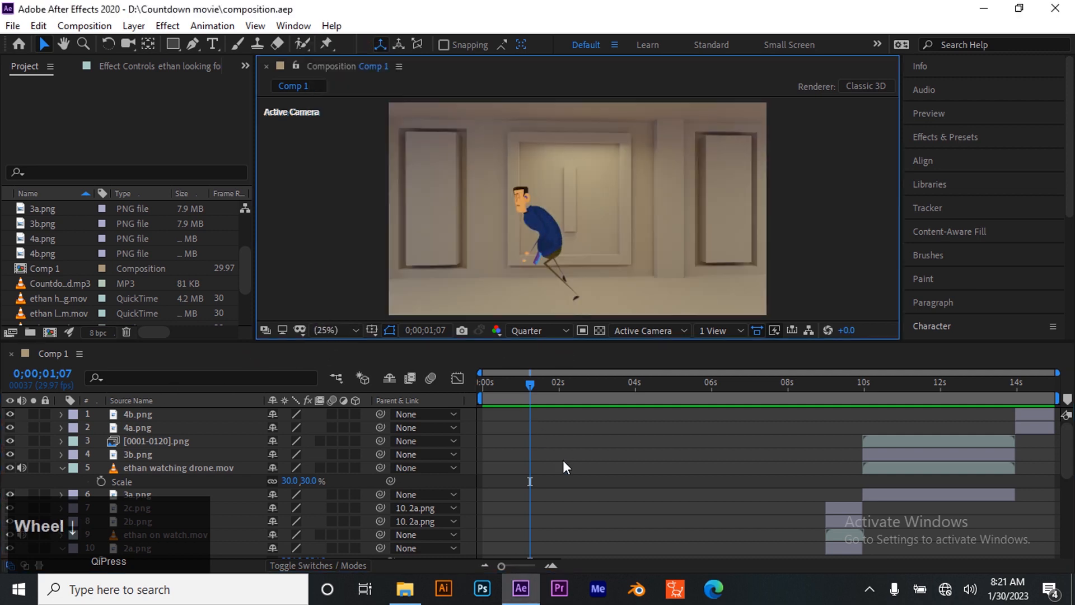
{"action": "scroll", "coordinate": [560, 471], "scroll_direction": "down", "scroll_amount": 5}
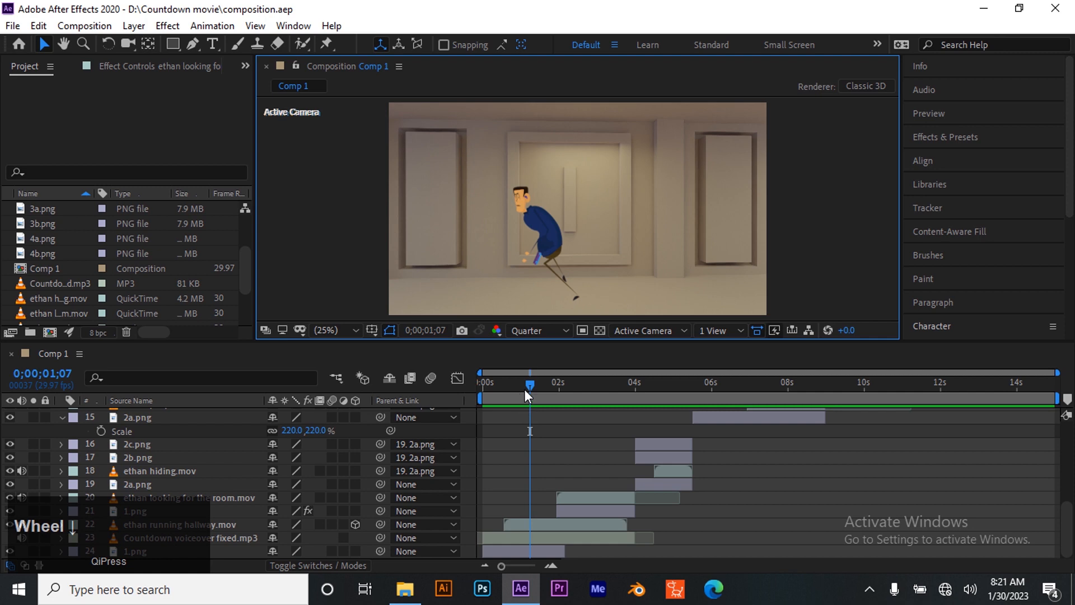
Move the "ethan looking for the room.mov" and its 1.png background layers to start at 0;00;01;16 and extend their ends to about 4 seconds
{"action": "left_click_drag", "start_coordinate": [526, 384], "coordinate": [543, 401]}
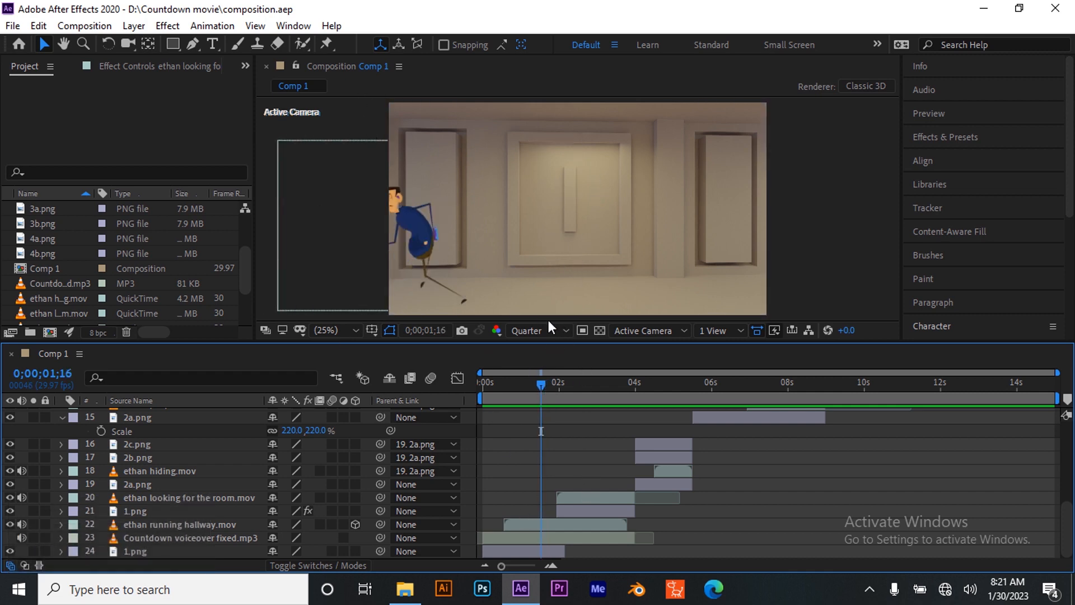
{"action": "left_click", "coordinate": [586, 509]}
{"action": "left_click", "coordinate": [591, 500], "text": "shift"}
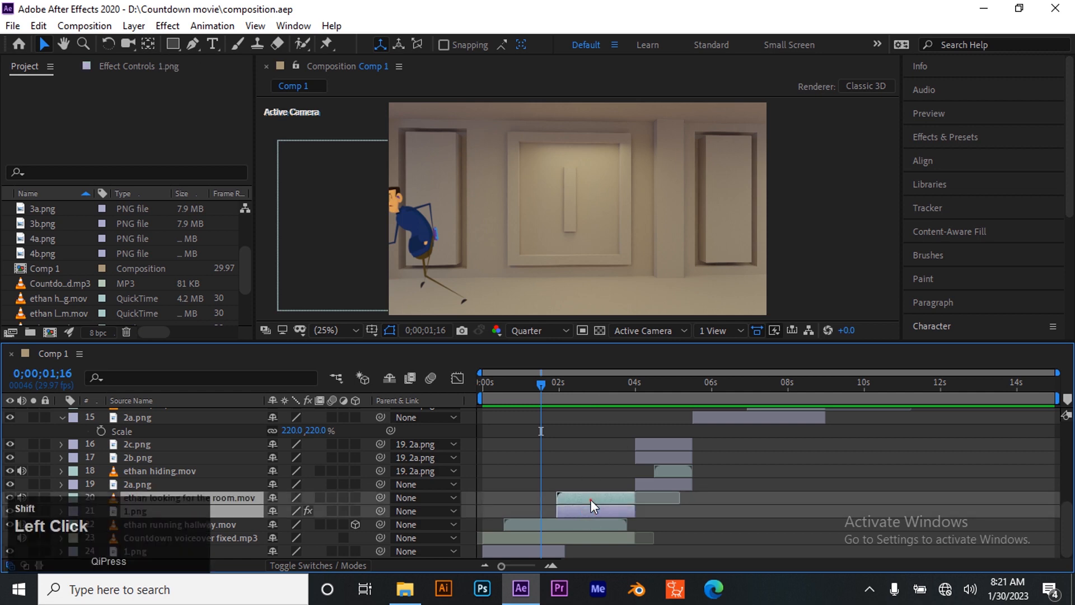
{"action": "left_click_drag", "start_coordinate": [611, 496], "coordinate": [635, 506]}
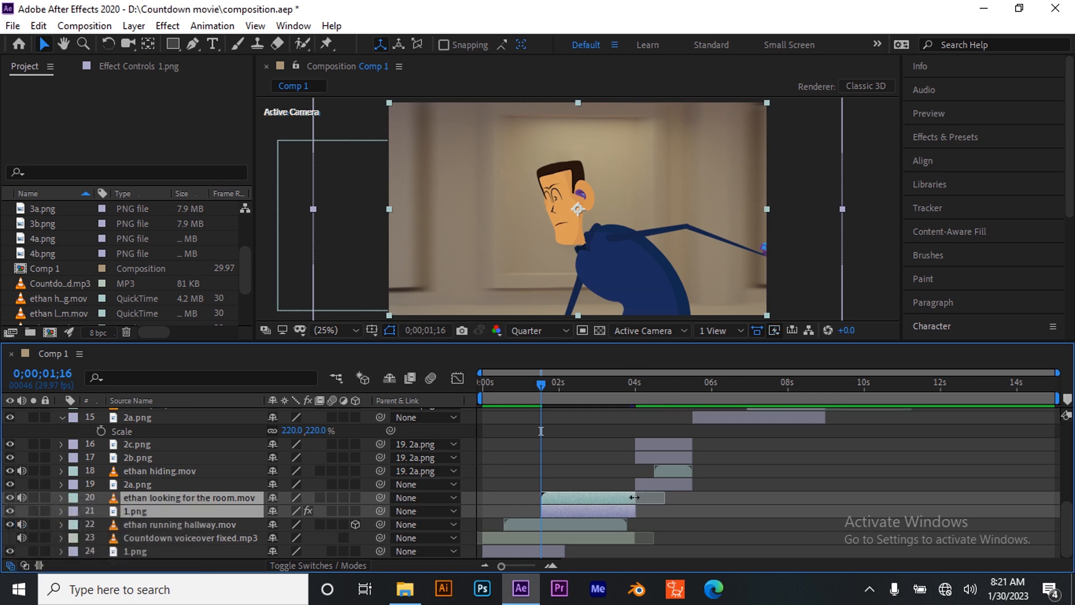
Trim the ends of both shifted layers to 04:00, where the next shot starts, and save the project
{"action": "left_click", "coordinate": [551, 565]}
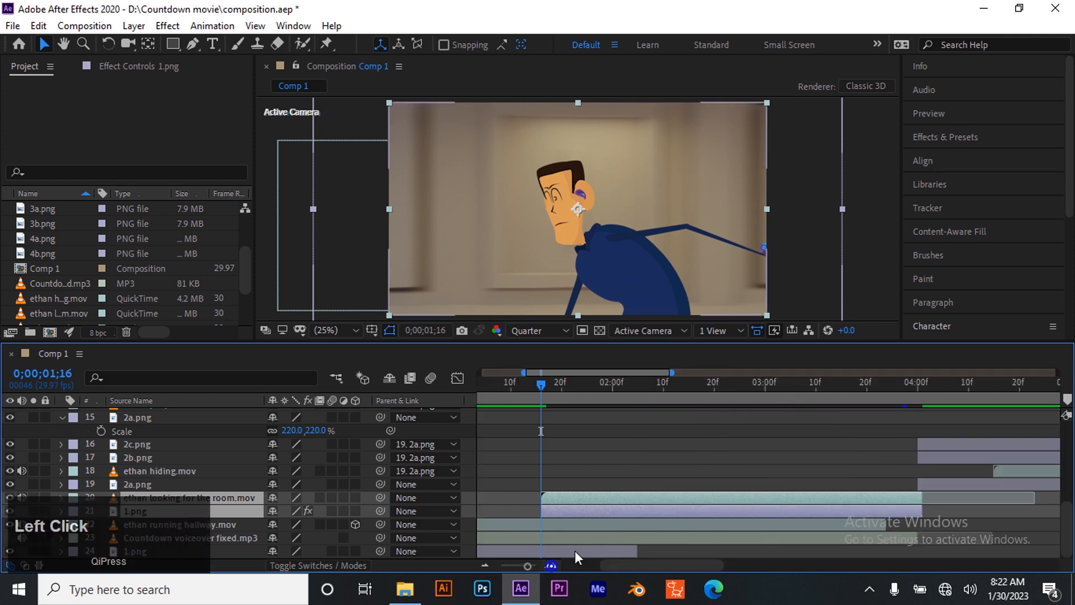
{"action": "left_click_drag", "start_coordinate": [924, 499], "coordinate": [918, 499]}
{"action": "left_click_drag", "start_coordinate": [532, 566], "coordinate": [526, 566]}
{"action": "left_click", "coordinate": [480, 565]}
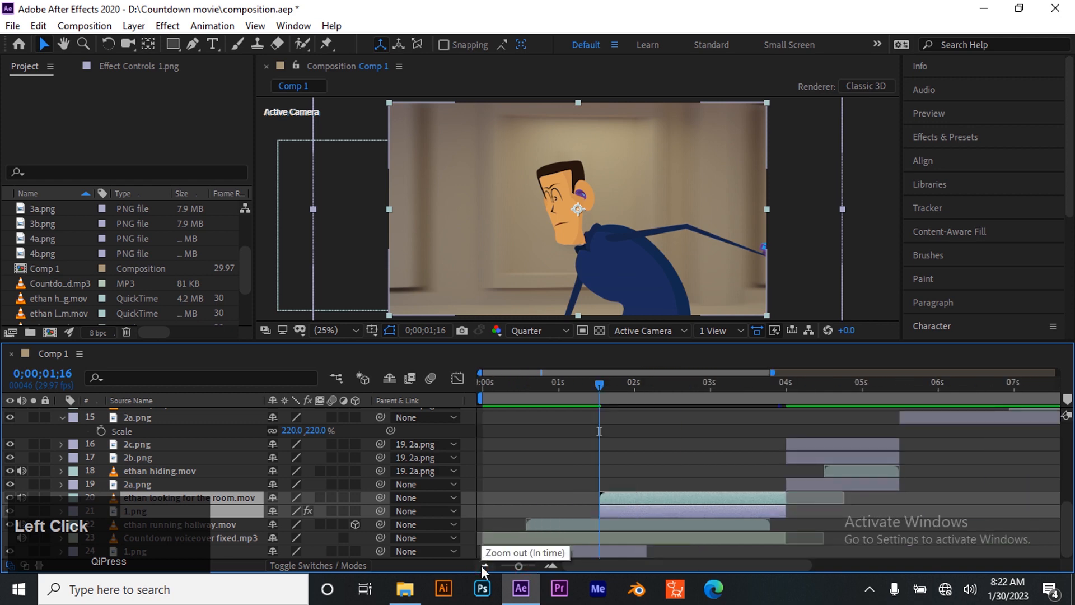
{"action": "left_click", "coordinate": [481, 566]}
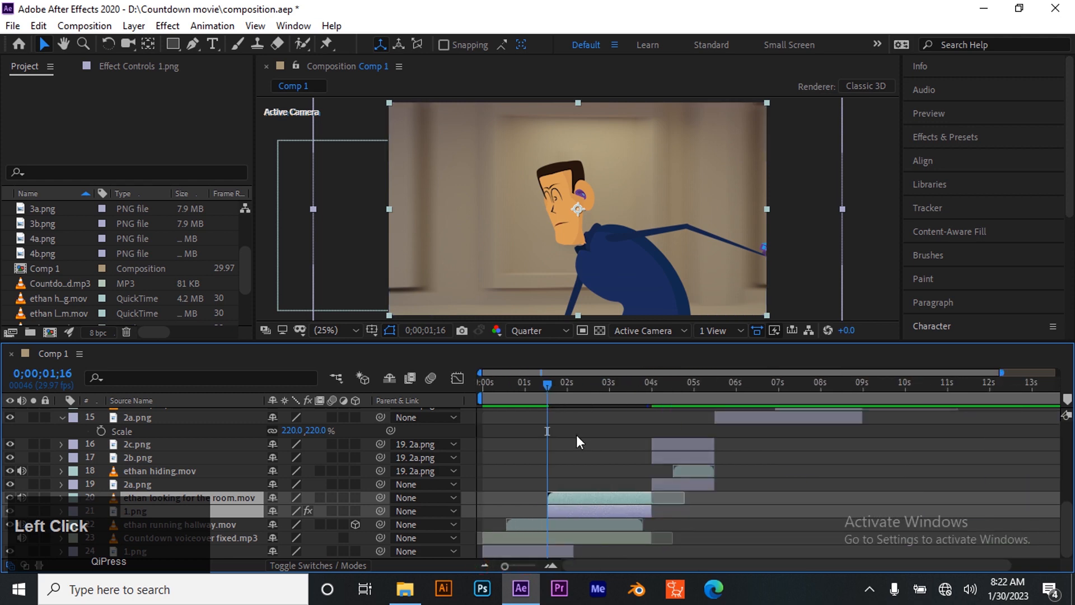
{"action": "scroll", "coordinate": [593, 493], "scroll_direction": "up", "scroll_amount": 3}
{"action": "left_click", "coordinate": [590, 485]}
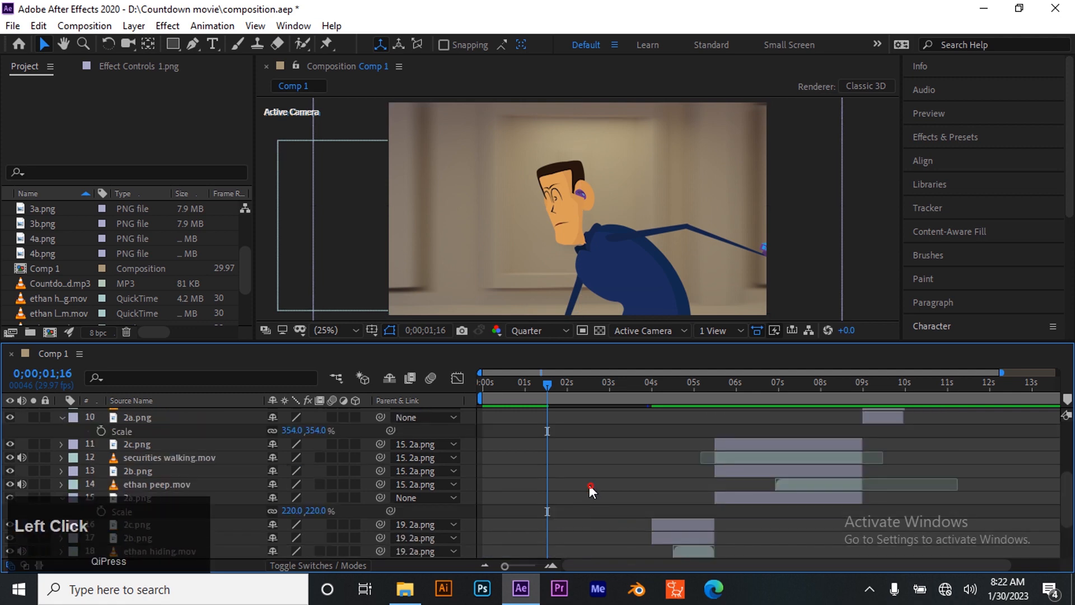
{"action": "key", "text": "ctrl+s"}
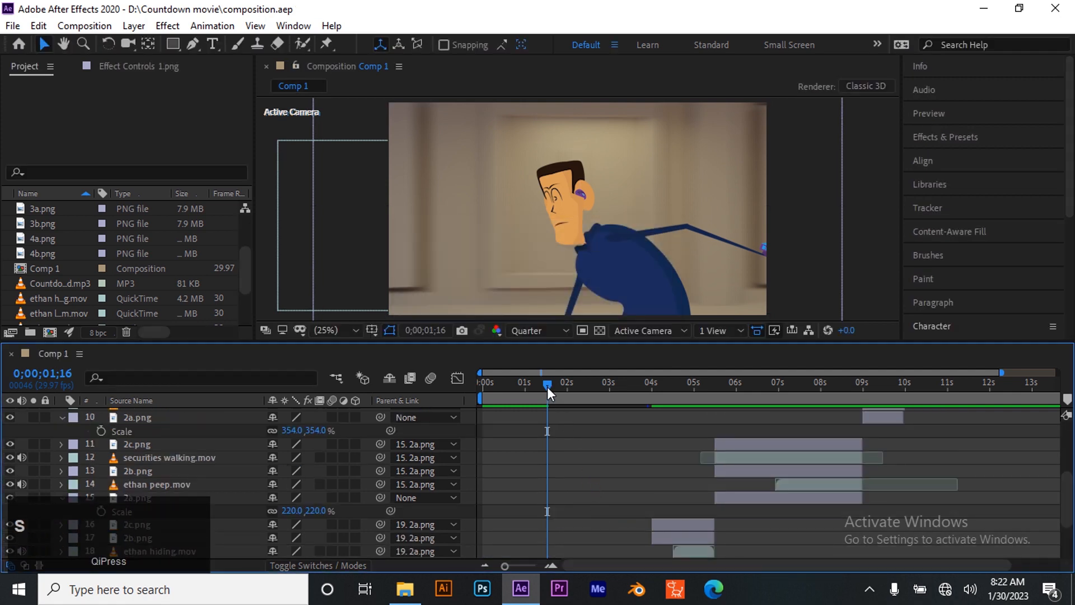
Play the composition from the beginning to check the earlier cut, and return to the first frame
{"action": "left_click_drag", "start_coordinate": [547, 385], "coordinate": [475, 421]}
{"action": "key", "text": "space"}
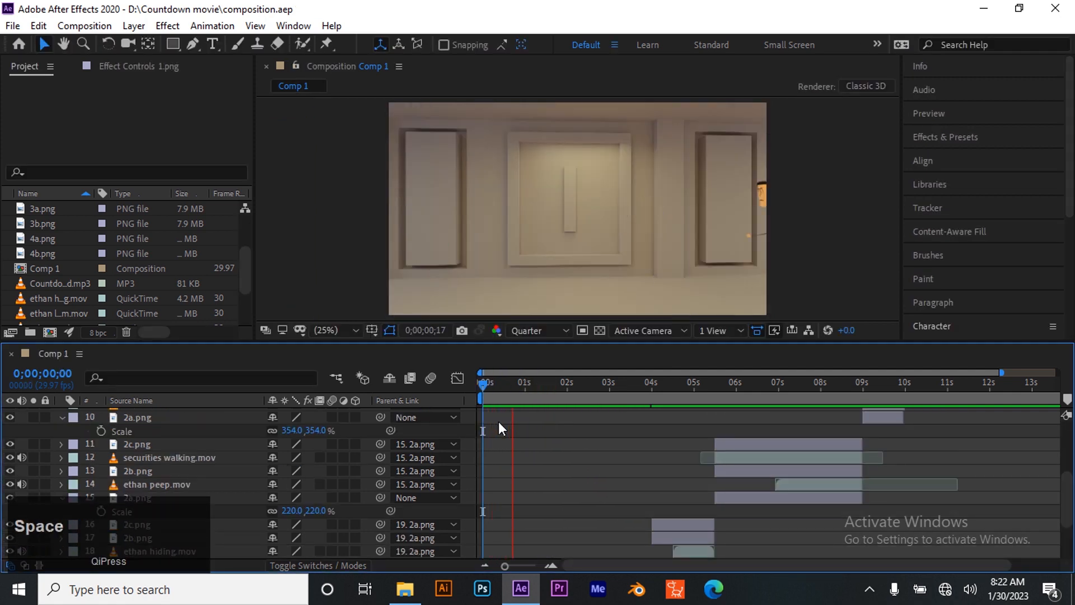
{"action": "key", "text": "space"}
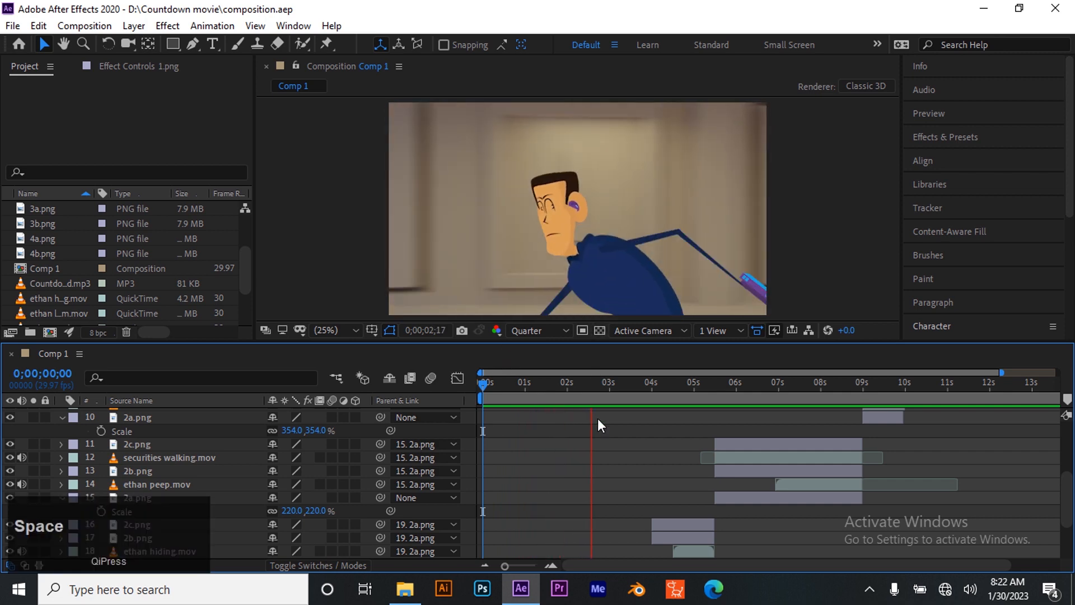
{"action": "left_click_drag", "start_coordinate": [592, 384], "coordinate": [472, 435]}
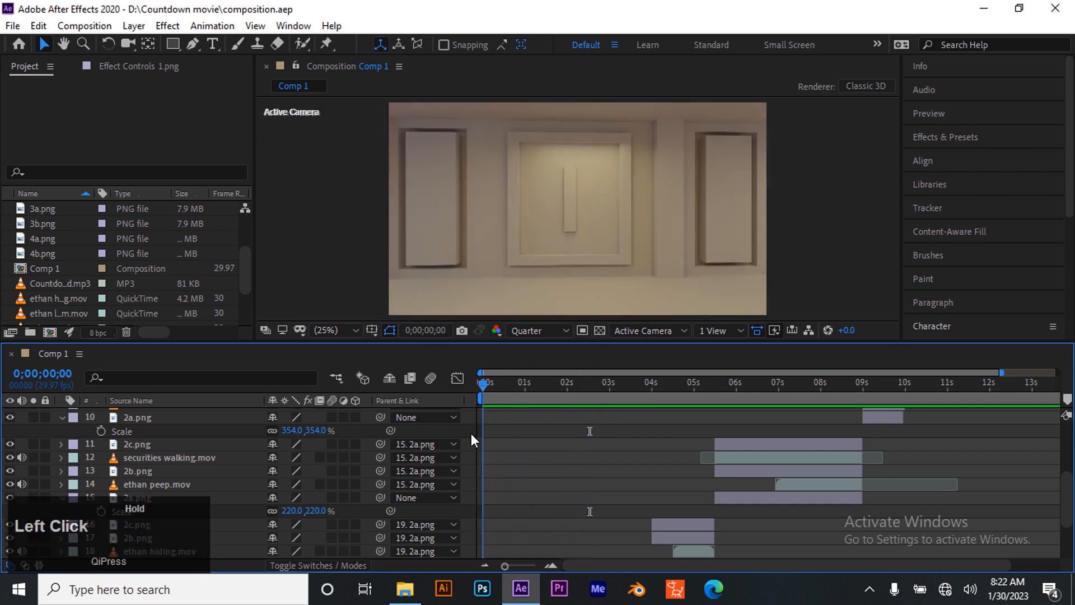
Add a new adjustment layer above all other layers in Comp 1
{"action": "scroll", "coordinate": [549, 461], "scroll_direction": "up", "scroll_amount": 5}
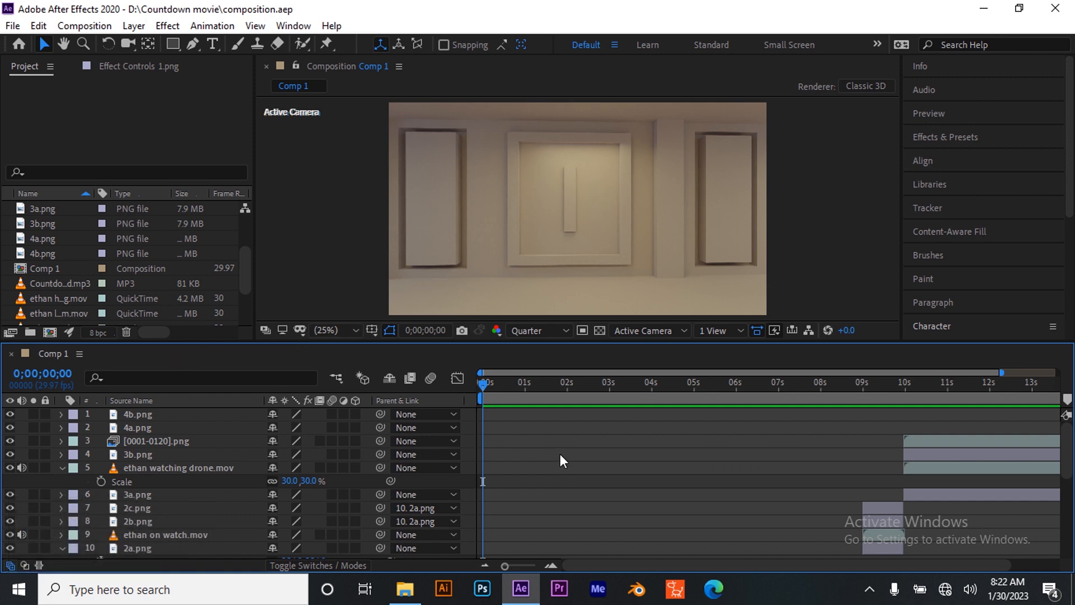
{"action": "left_click", "coordinate": [134, 25]}
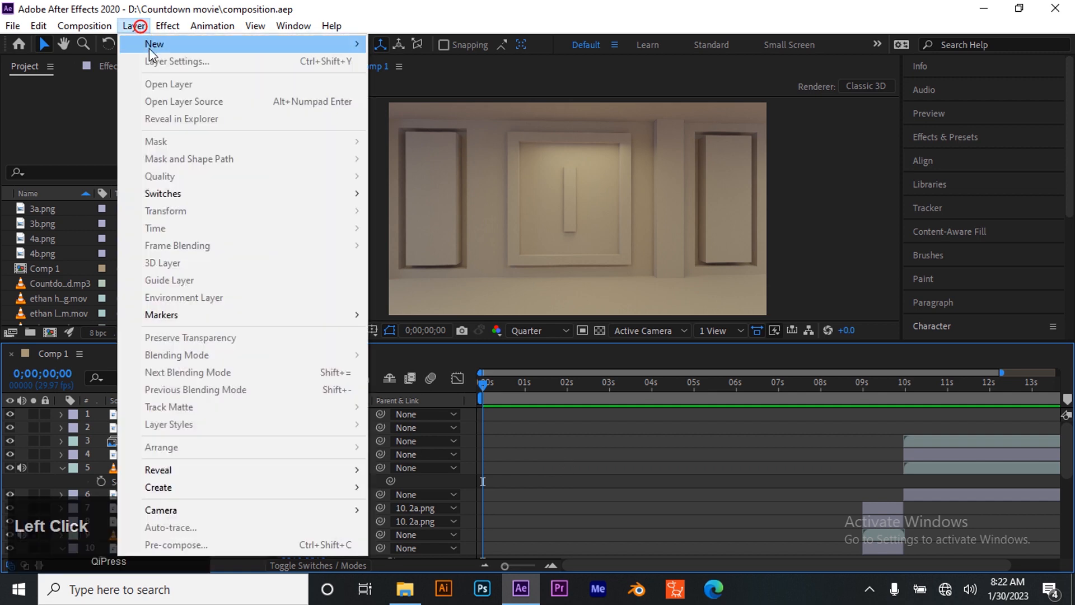
{"action": "mouse_move", "coordinate": [206, 45]}
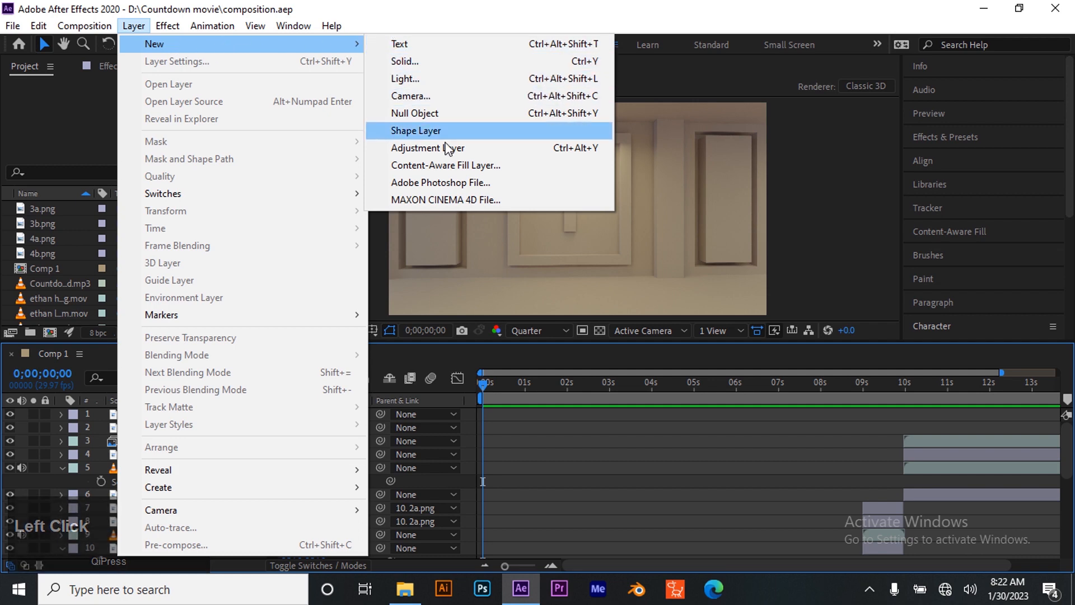
{"action": "left_click", "coordinate": [445, 150]}
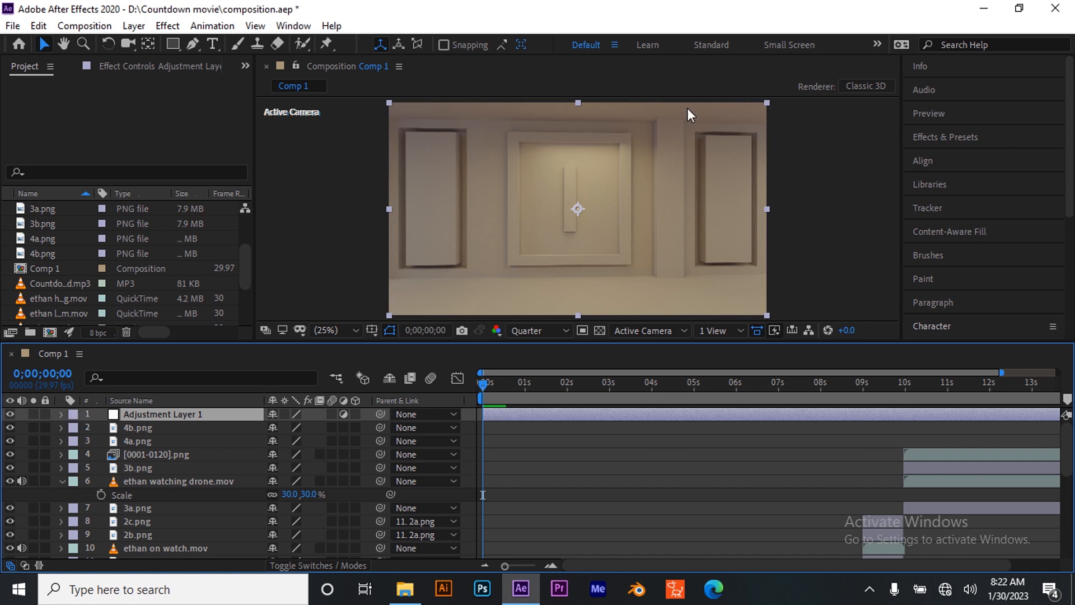
Apply the Lumetri Color effect to the adjustment layer, with the current time at the first frame
{"action": "left_click_drag", "start_coordinate": [483, 384], "coordinate": [847, 400]}
{"action": "left_click_drag", "start_coordinate": [935, 414], "coordinate": [465, 416]}
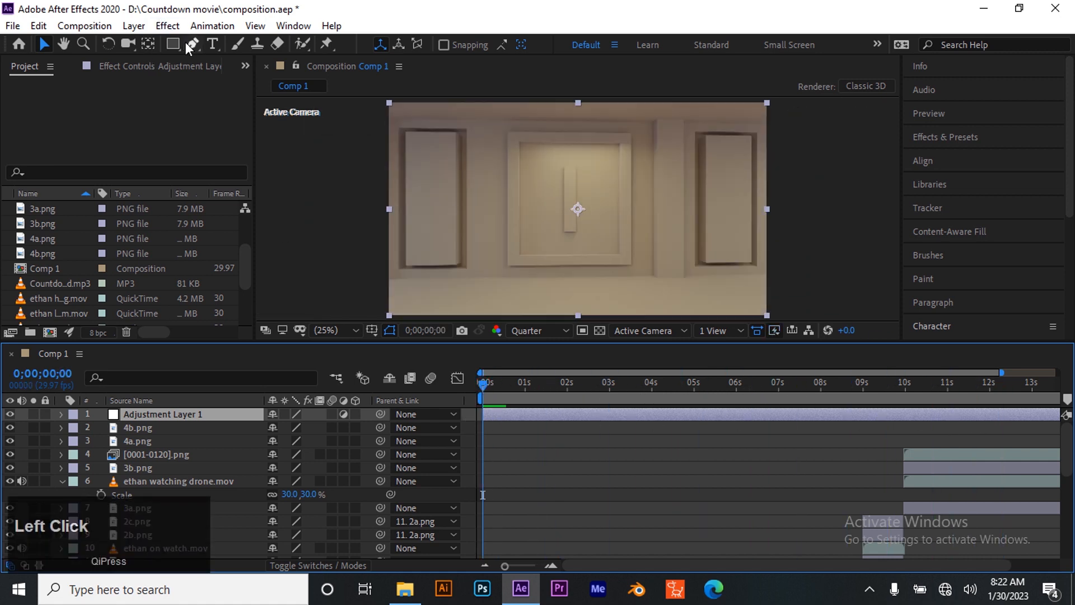
{"action": "left_click", "coordinate": [167, 26]}
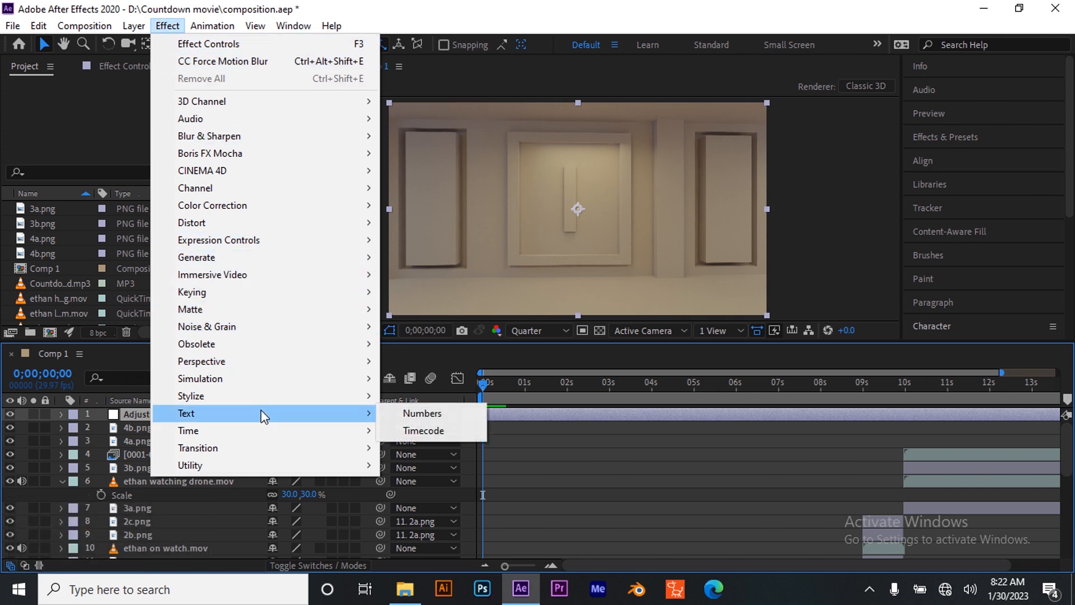
{"action": "mouse_move", "coordinate": [284, 210]}
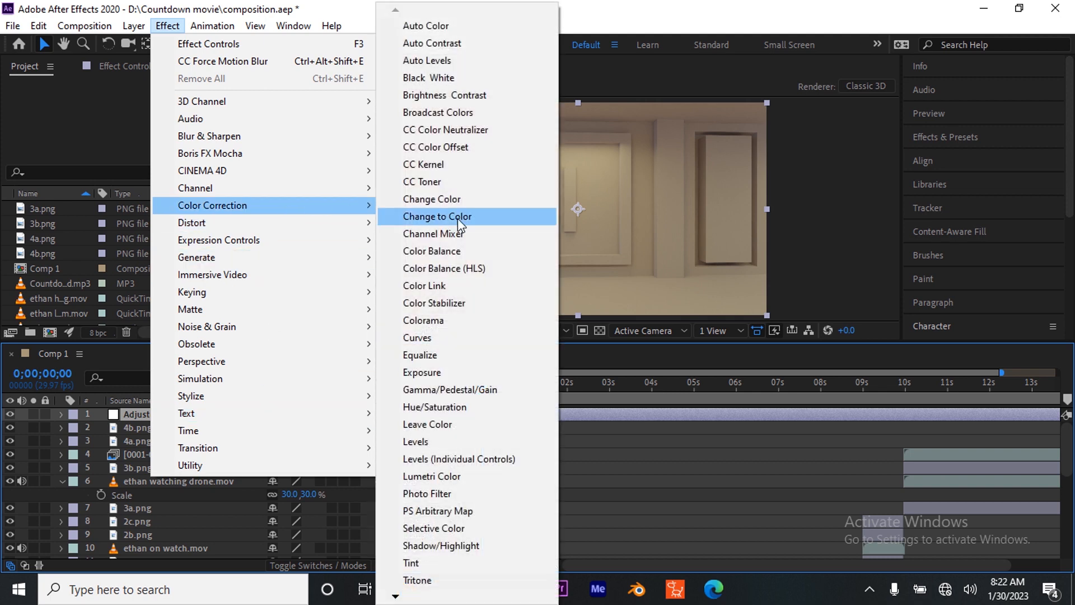
{"action": "left_click", "coordinate": [445, 477]}
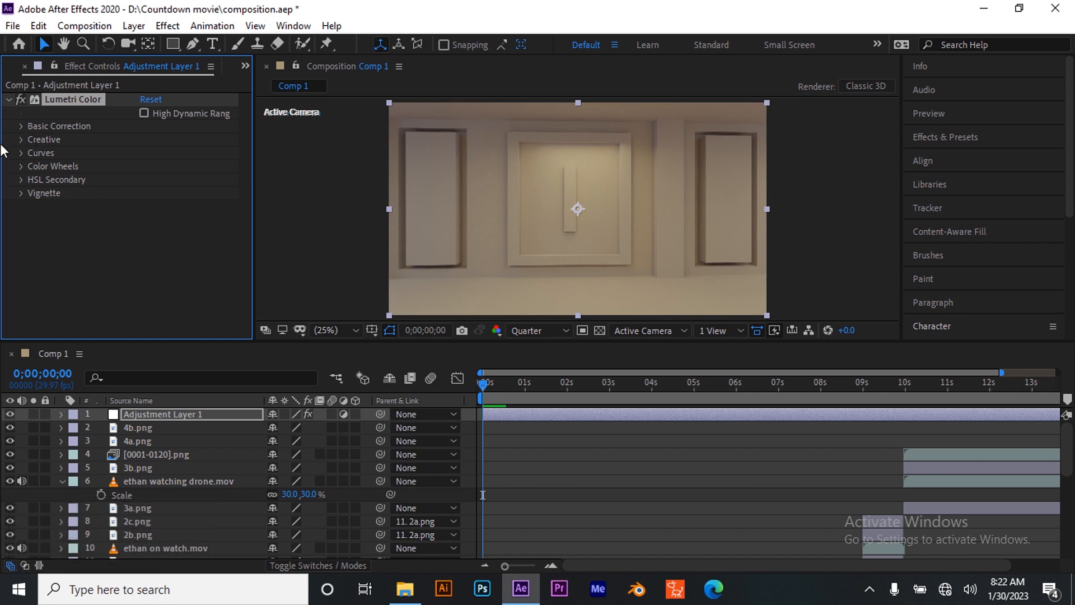
In Lumetri's Creative split toning, shift the shadow tint slightly toward blue and the highlight tint slightly toward orange
{"action": "left_click", "coordinate": [22, 140]}
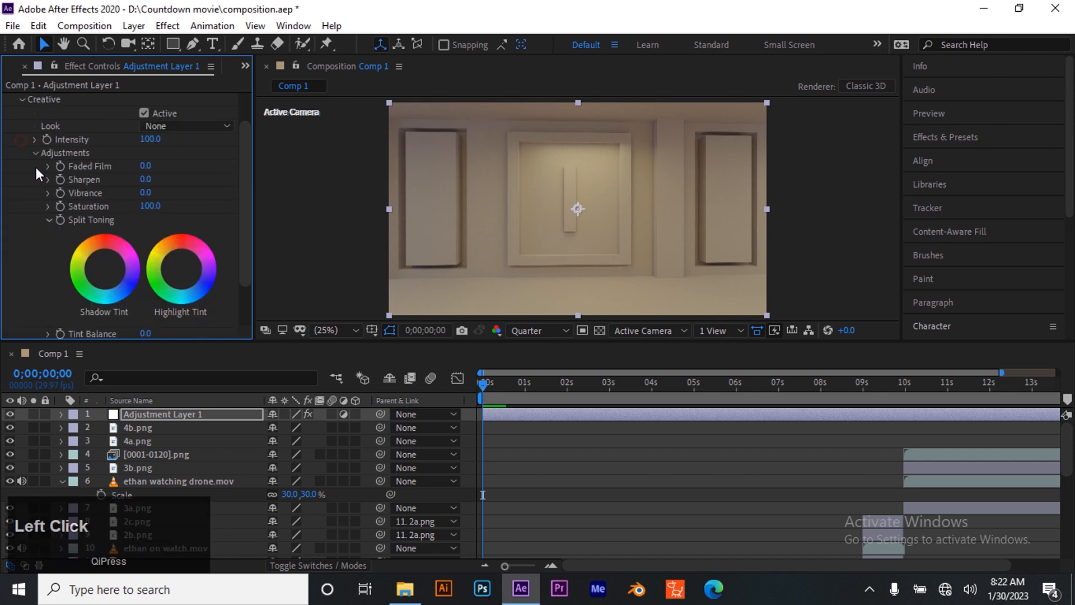
{"action": "left_click_drag", "start_coordinate": [103, 267], "coordinate": [109, 274]}
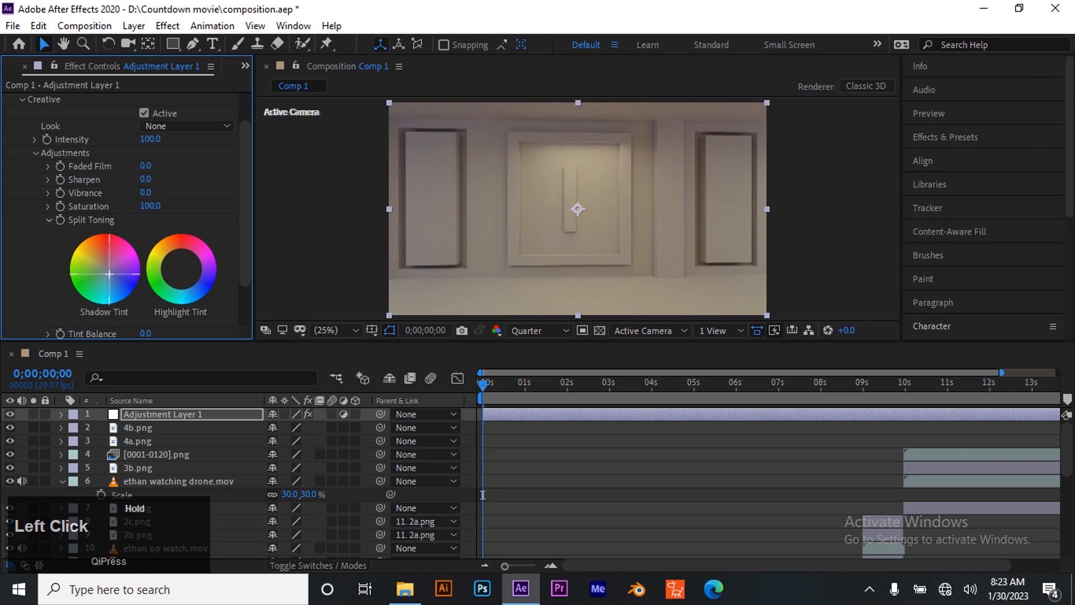
{"action": "left_click_drag", "start_coordinate": [109, 274], "coordinate": [108, 272]}
{"action": "left_click_drag", "start_coordinate": [110, 269], "coordinate": [110, 270]}
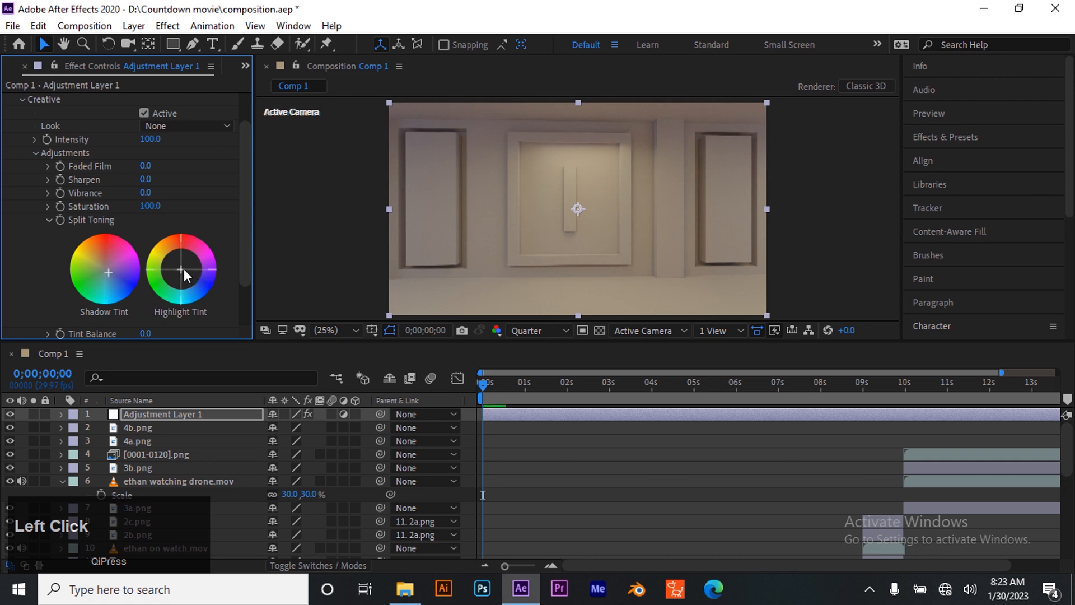
{"action": "left_click_drag", "start_coordinate": [179, 267], "coordinate": [177, 265]}
Preview the color grade across the opening, 0;00;05;04 and 0;00;08;27, and return to the first frame
{"action": "key", "text": "space"}
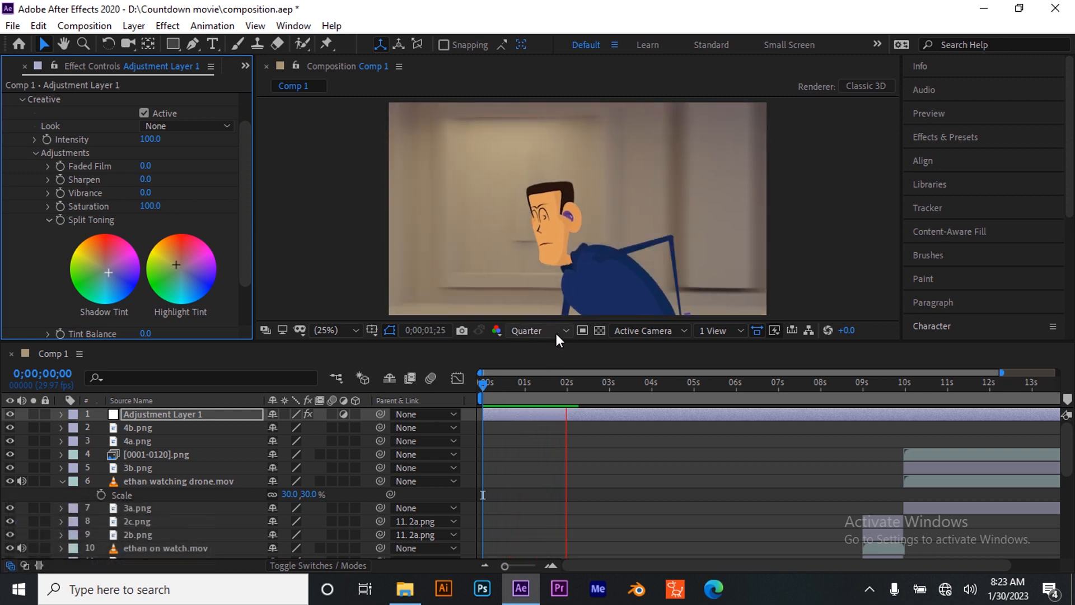
{"action": "key", "text": "space"}
{"action": "left_click", "coordinate": [793, 386]}
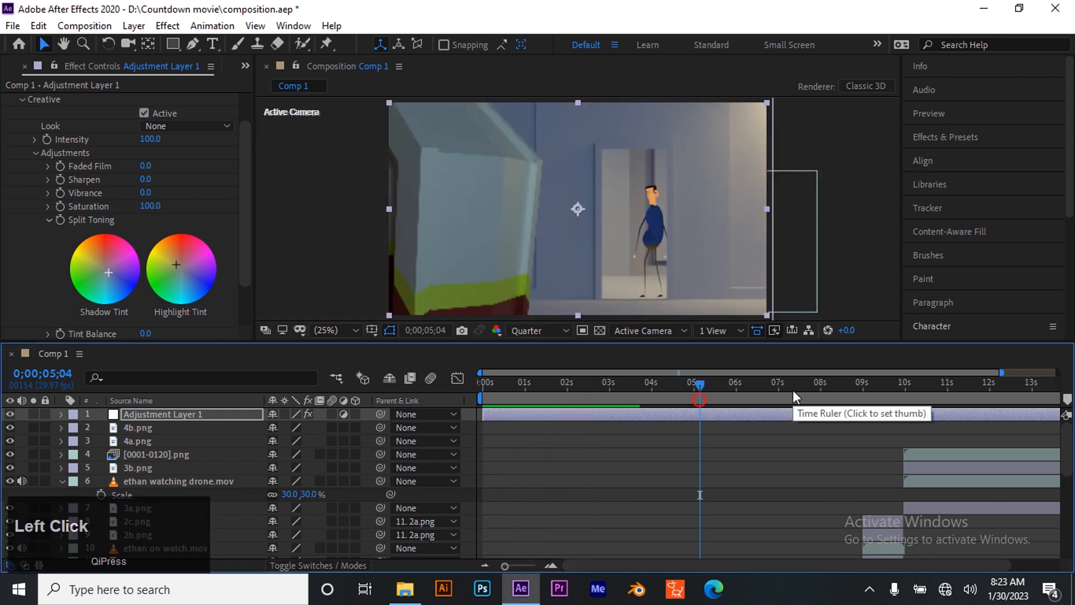
{"action": "left_click", "coordinate": [859, 384]}
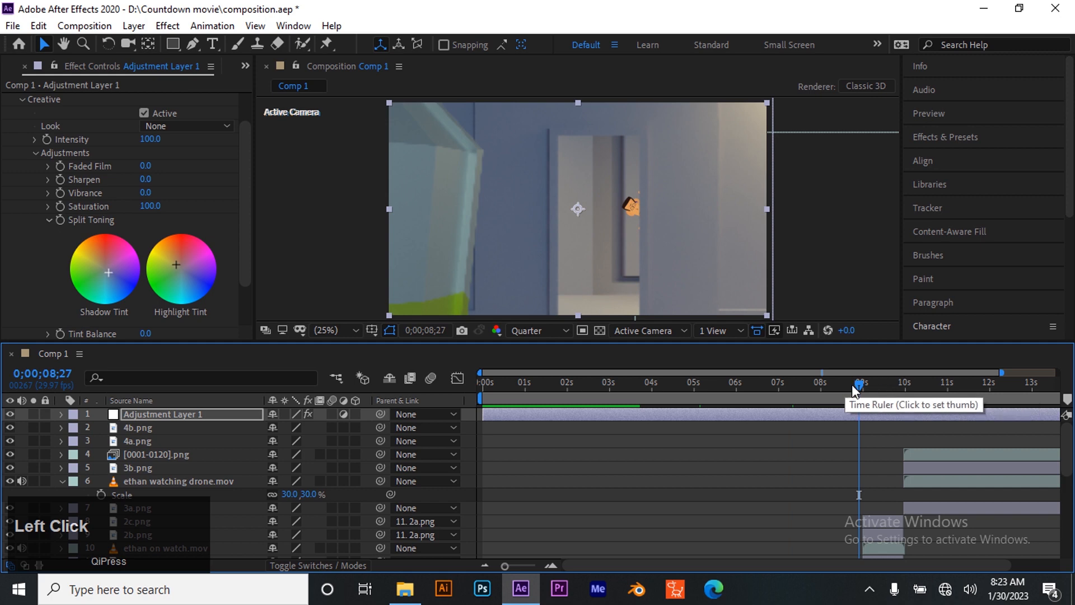
{"action": "left_click_drag", "start_coordinate": [800, 380], "coordinate": [464, 380]}
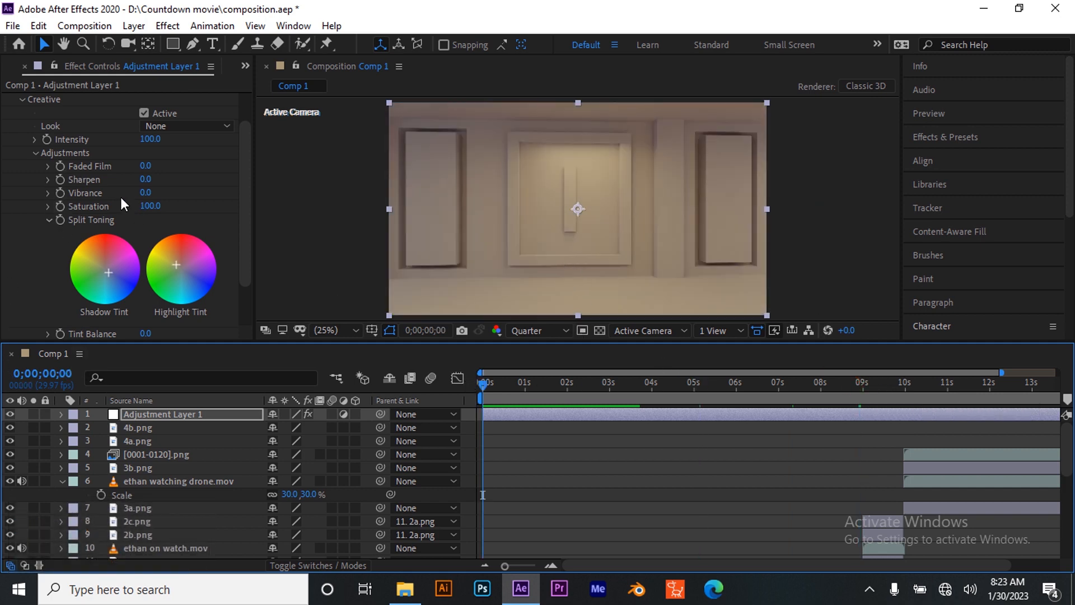
Set the Creative saturation of the Lumetri Color effect to 120
{"action": "left_click_drag", "start_coordinate": [150, 206], "coordinate": [199, 217]}
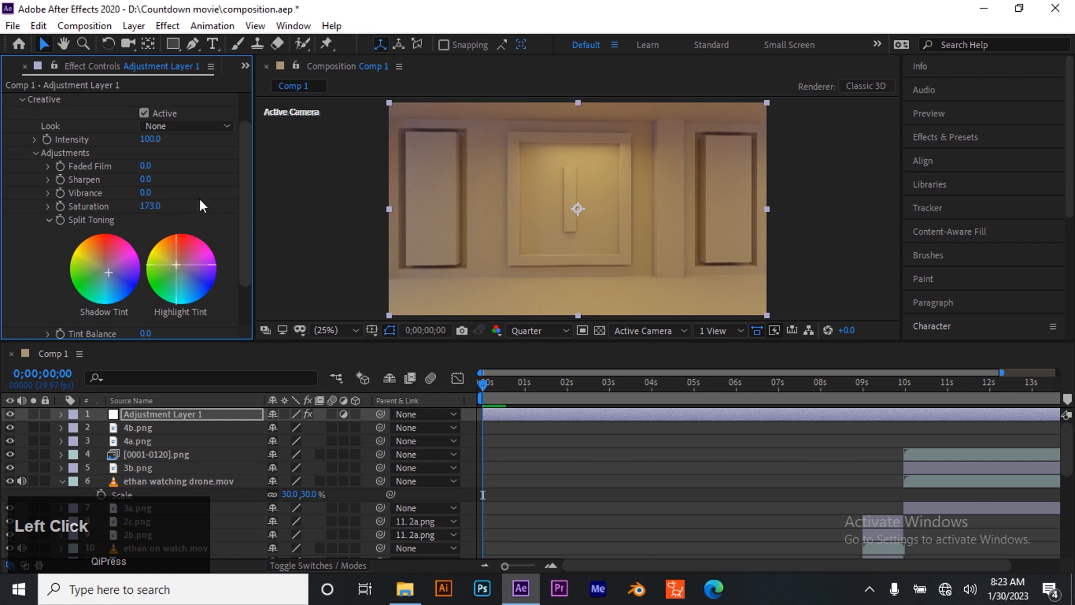
{"action": "left_click_drag", "start_coordinate": [144, 210], "coordinate": [123, 217]}
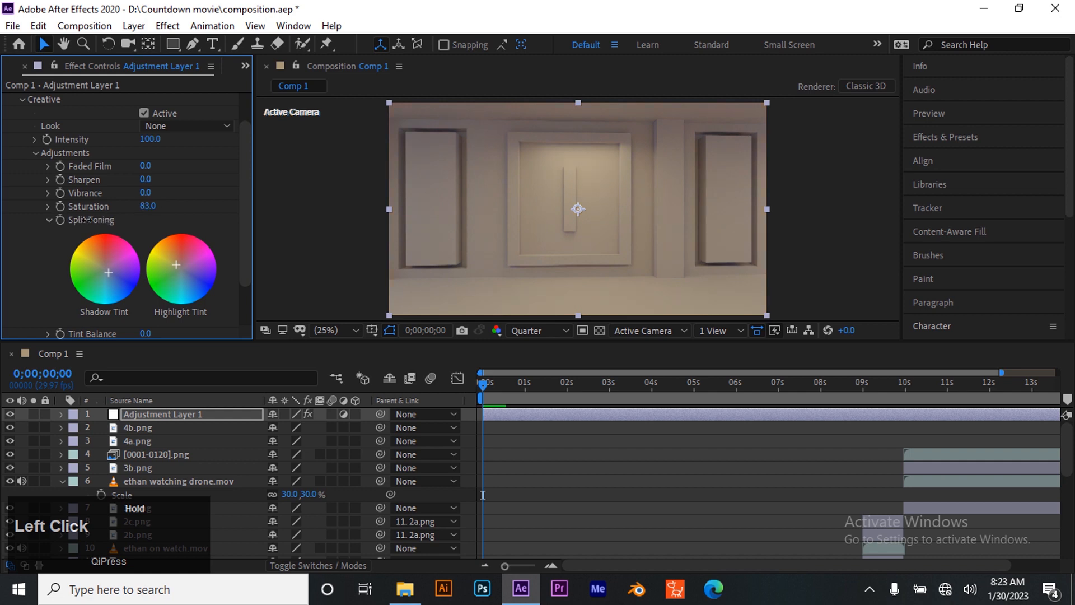
{"action": "left_click_drag", "start_coordinate": [103, 213], "coordinate": [104, 213]}
{"action": "left_click", "coordinate": [149, 206]}
{"action": "type", "text": "120"}
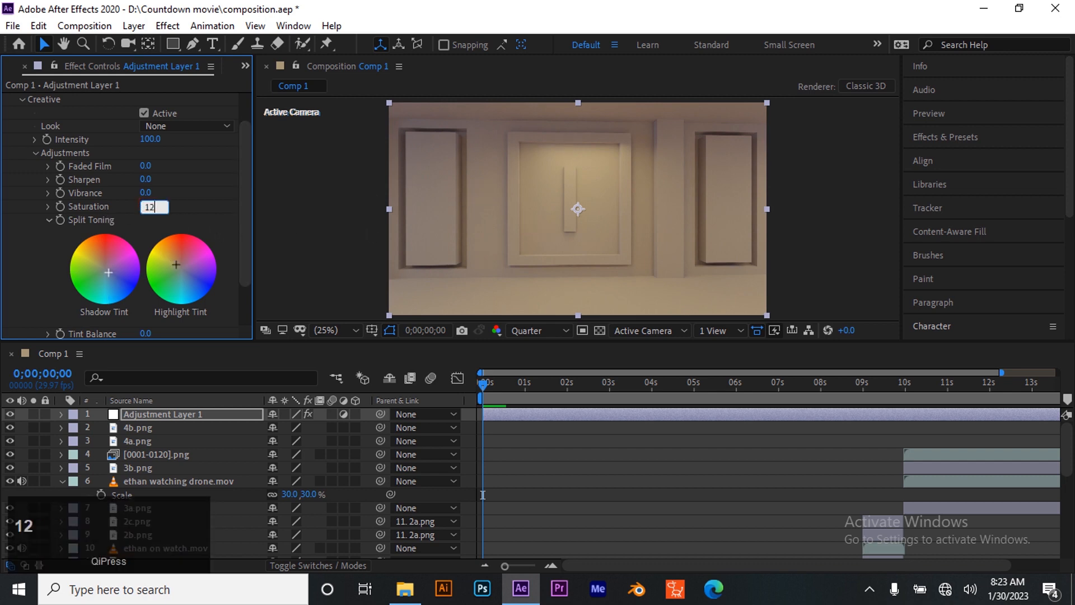
{"action": "key", "text": "Return"}
Compare the frame at 0;00;04;22 with and without the adjustment layer, and return to the first frame
{"action": "left_click_drag", "start_coordinate": [480, 390], "coordinate": [681, 409]}
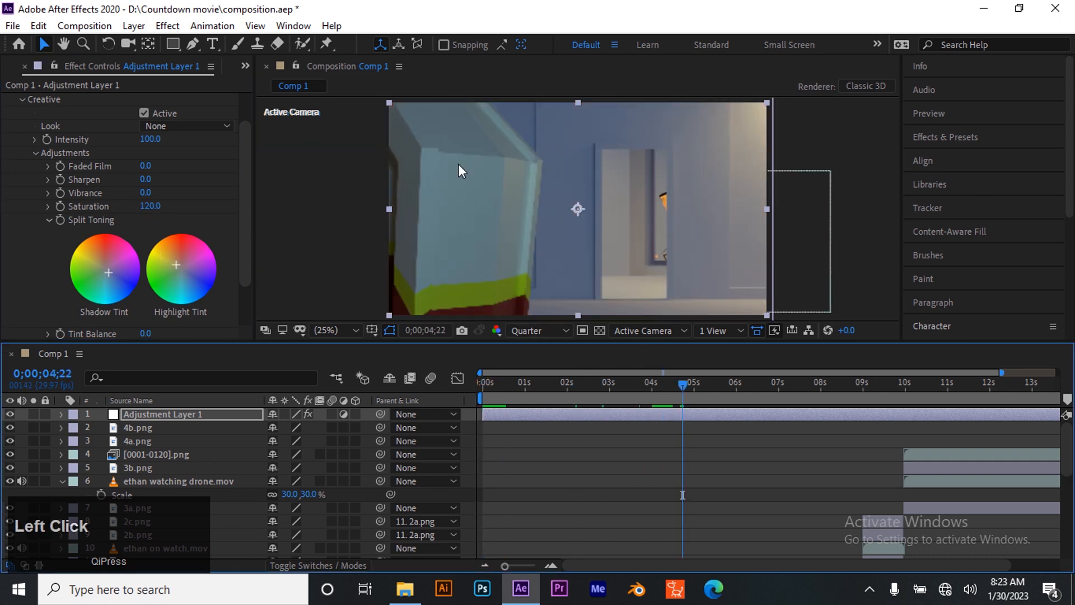
{"action": "left_click", "coordinate": [9, 413]}
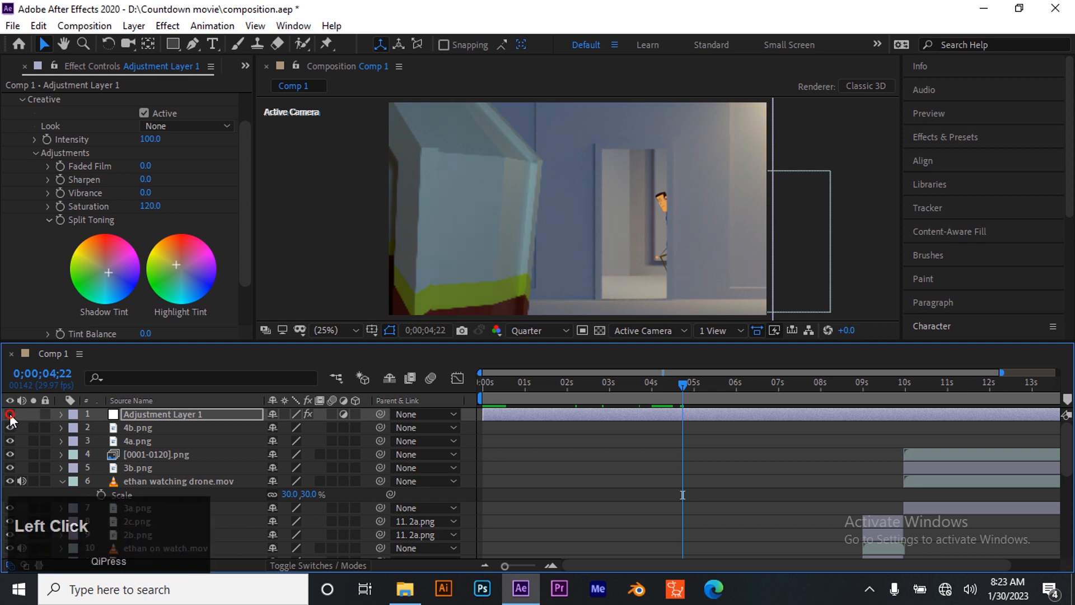
{"action": "left_click", "coordinate": [9, 414]}
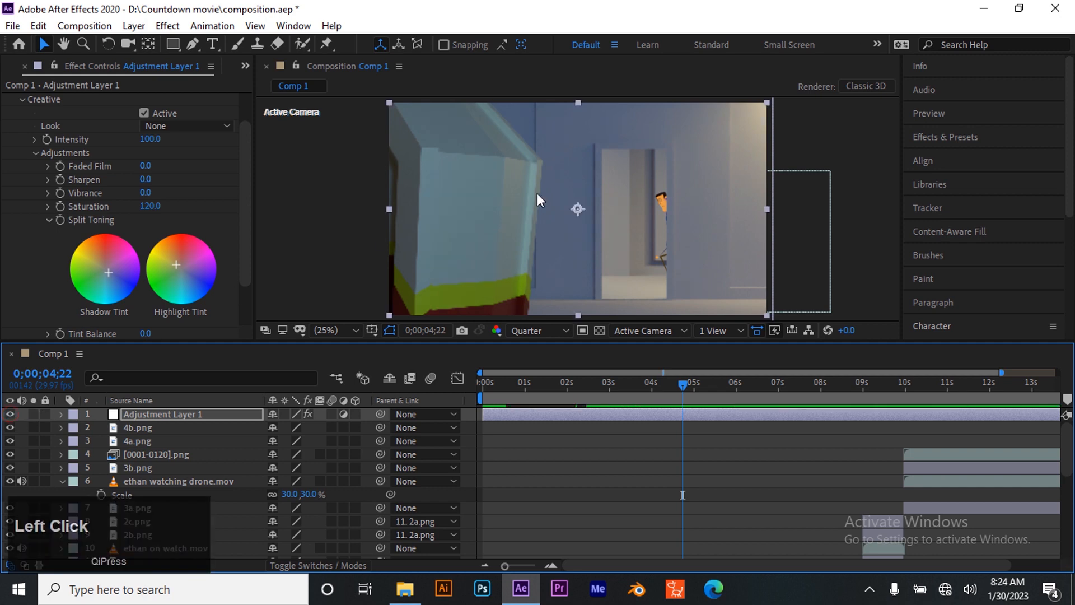
{"action": "left_click_drag", "start_coordinate": [684, 382], "coordinate": [463, 404]}
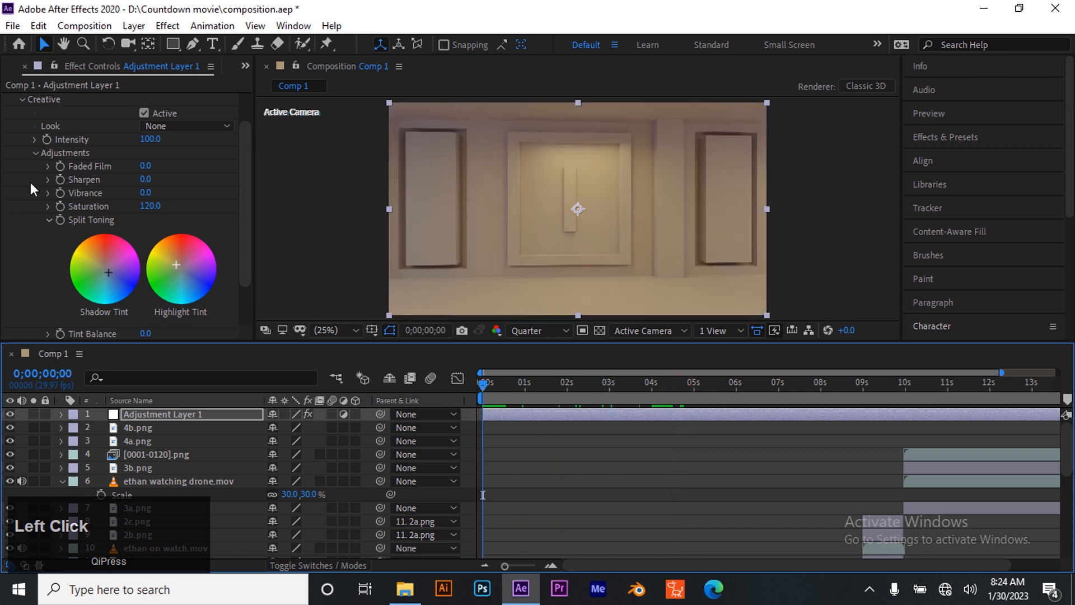
Try a Creative saturation of 140, check it at 0;00;01;17, and set it back to 120
{"action": "left_click", "coordinate": [150, 205]}
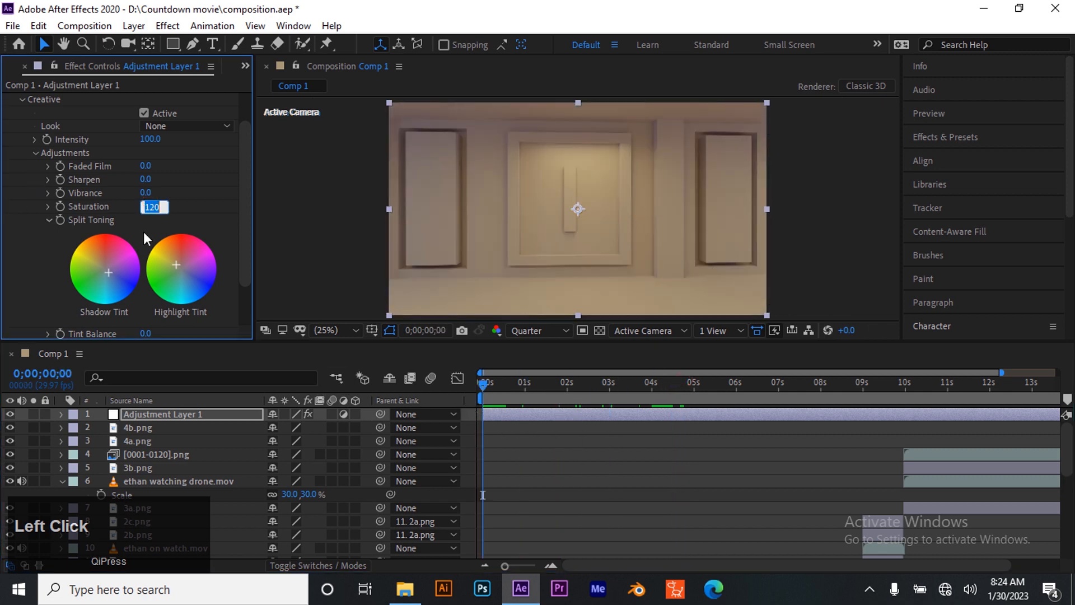
{"action": "type", "text": "140"}
{"action": "key", "text": "Return"}
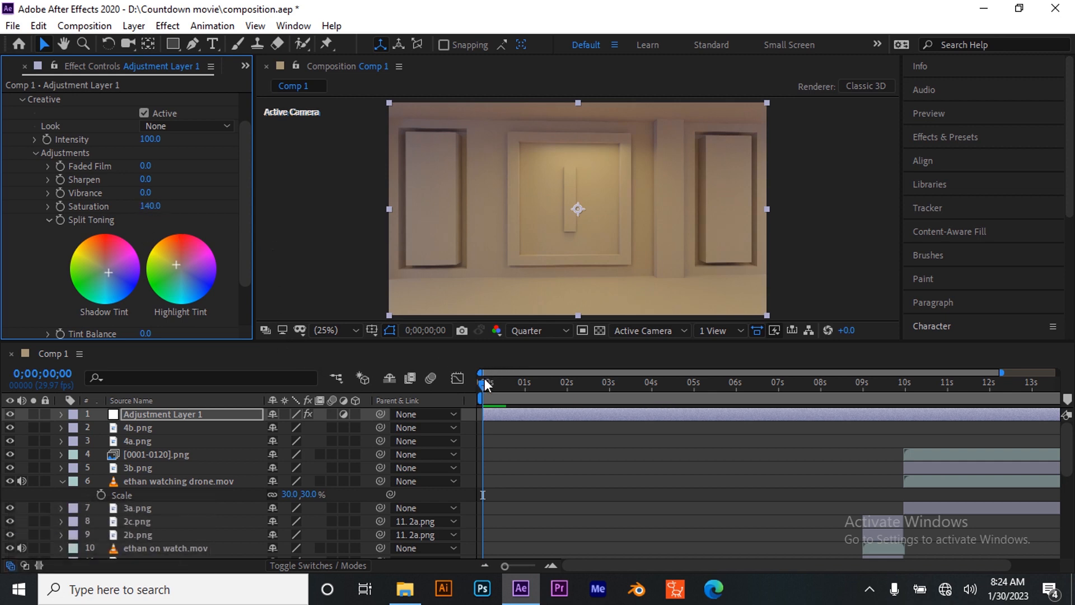
{"action": "left_click_drag", "start_coordinate": [485, 386], "coordinate": [548, 392]}
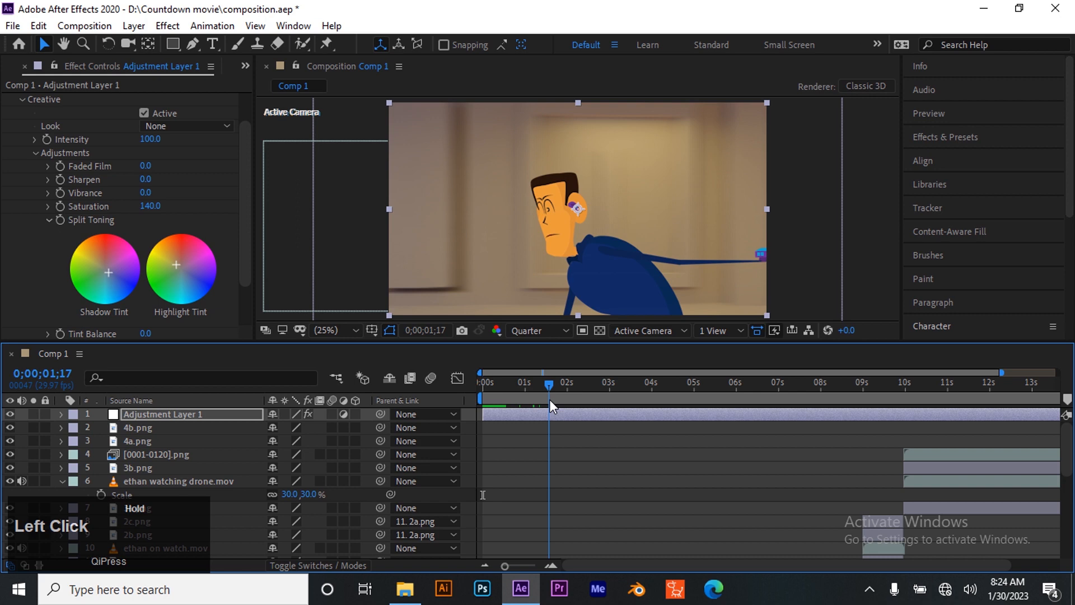
{"action": "left_click", "coordinate": [147, 206]}
{"action": "type", "text": "120"}
{"action": "key", "text": "Return"}
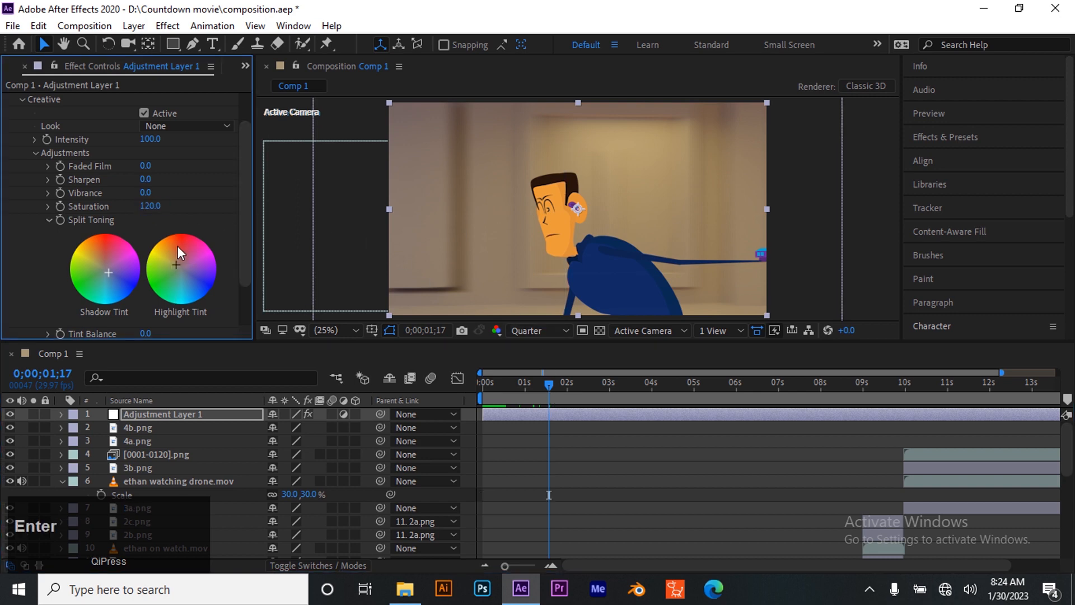
Preview the color grade across the whole visible timeline and return to the first frame
{"action": "left_click_drag", "start_coordinate": [547, 388], "coordinate": [1055, 392]}
{"action": "left_click_drag", "start_coordinate": [930, 390], "coordinate": [484, 414]}
{"action": "left_click_drag", "start_coordinate": [630, 564], "coordinate": [469, 386]}
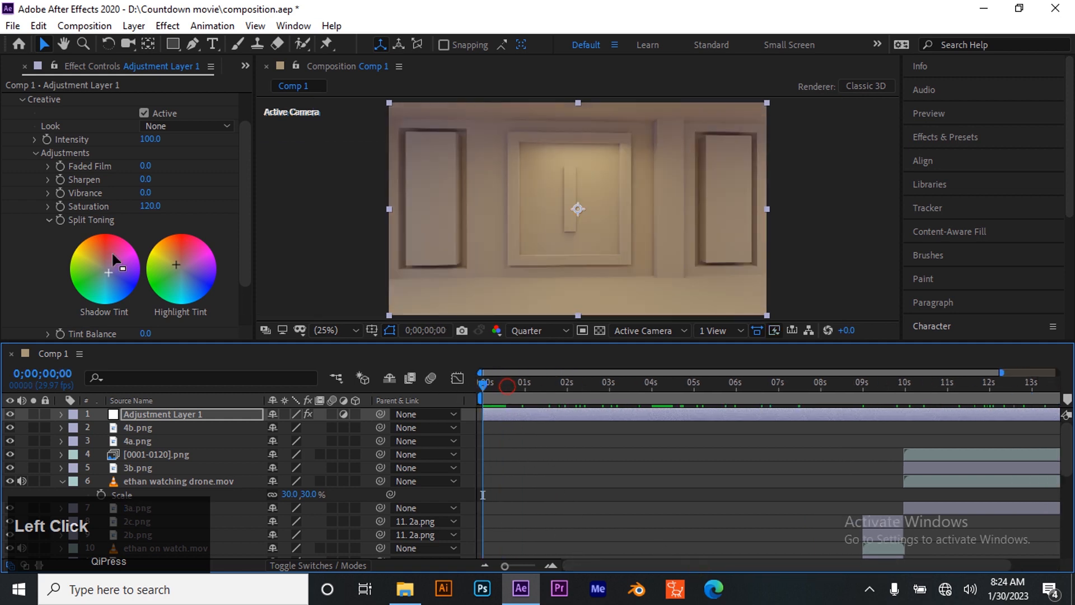
Set the Creative vibrance to 6.0 and expand the Vignette settings of the Lumetri Color effect
{"action": "mouse_move", "coordinate": [144, 193]}
{"action": "left_mouse_down"}
{"action": "mouse_move", "coordinate": [163, 192]}
{"action": "mouse_move", "coordinate": [145, 193]}
{"action": "left_mouse_up"}
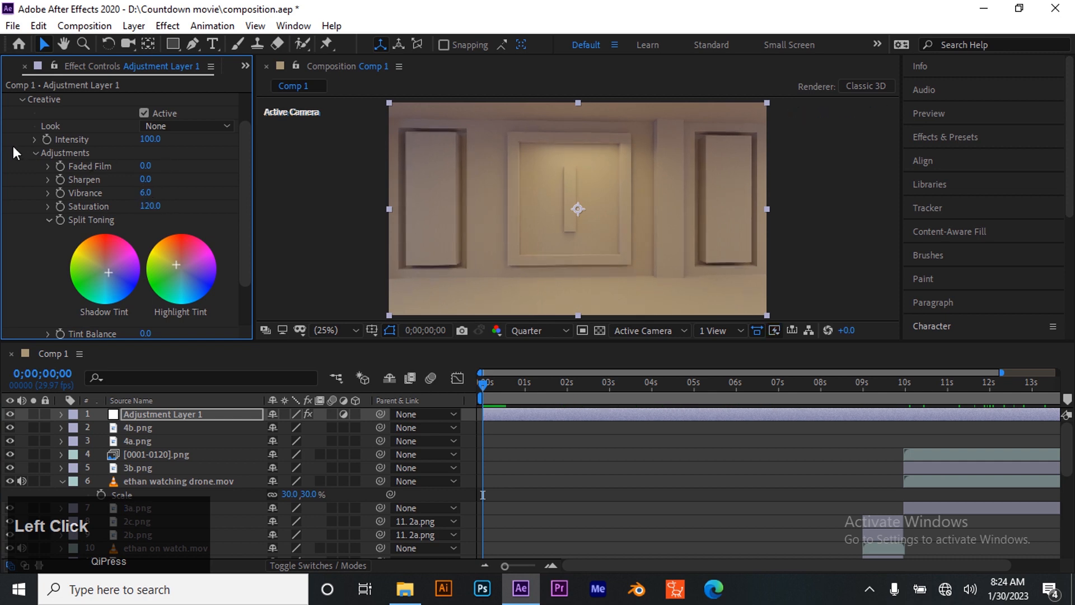
{"action": "left_click", "coordinate": [37, 155]}
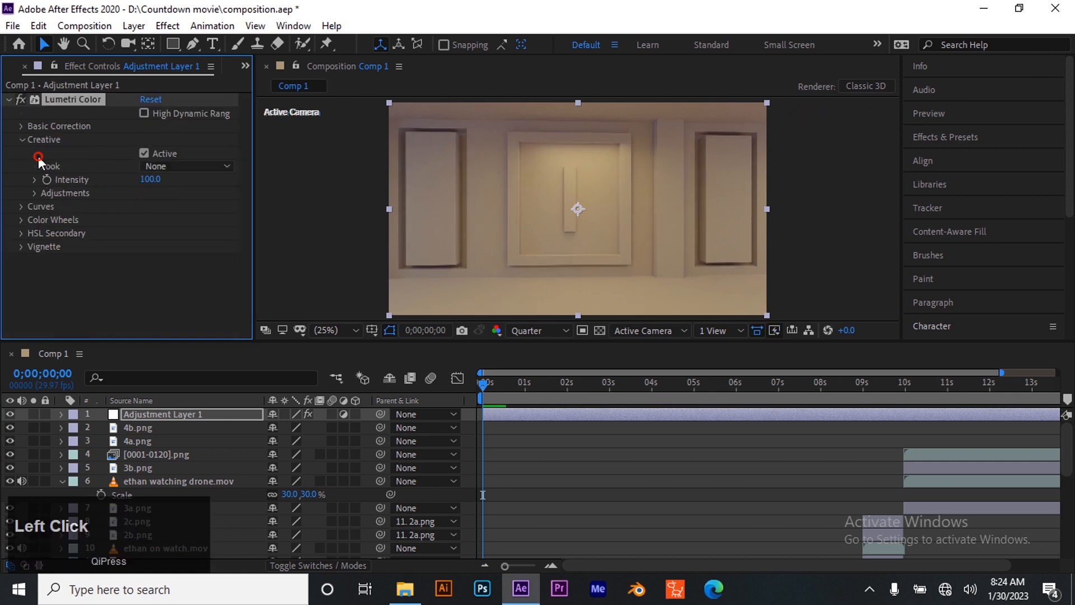
{"action": "left_click", "coordinate": [21, 247]}
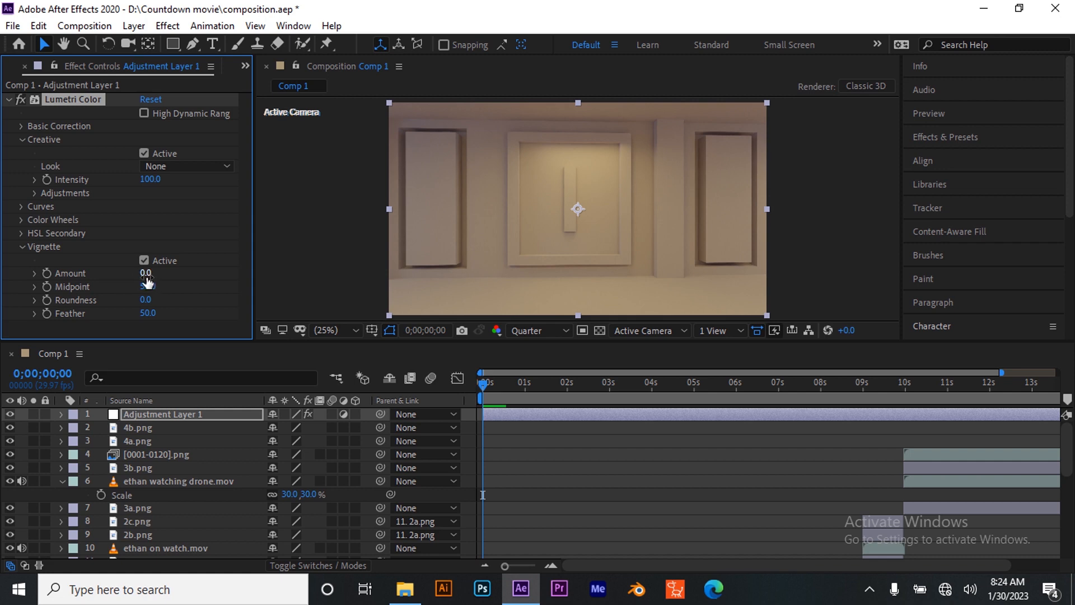
Try Vignette amounts of -0.3 and -1.1 on the first frame
{"action": "left_click_drag", "start_coordinate": [147, 275], "coordinate": [125, 277]}
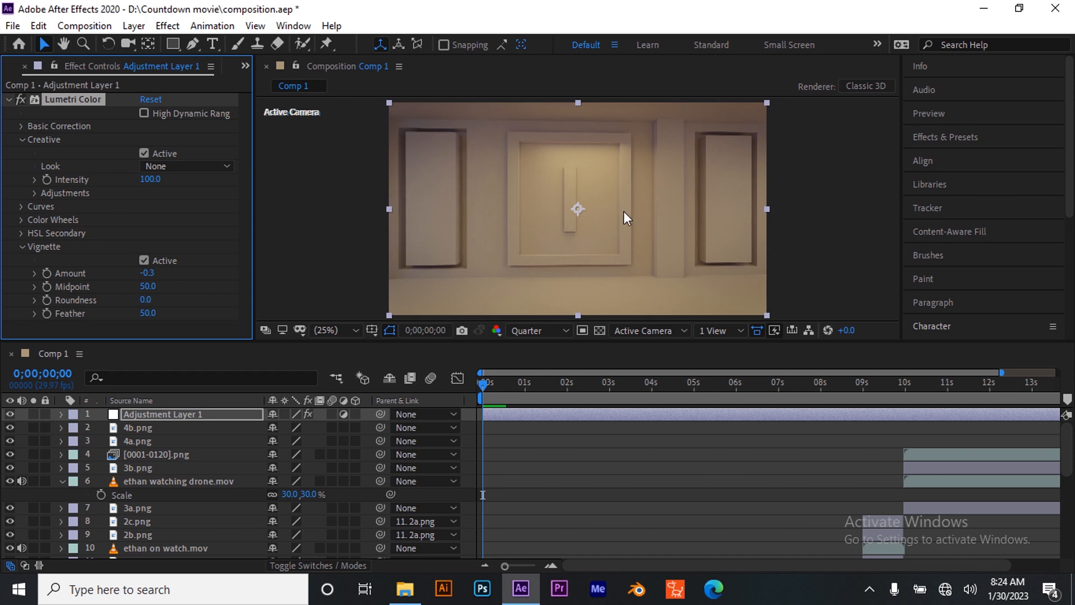
{"action": "left_click", "coordinate": [147, 274]}
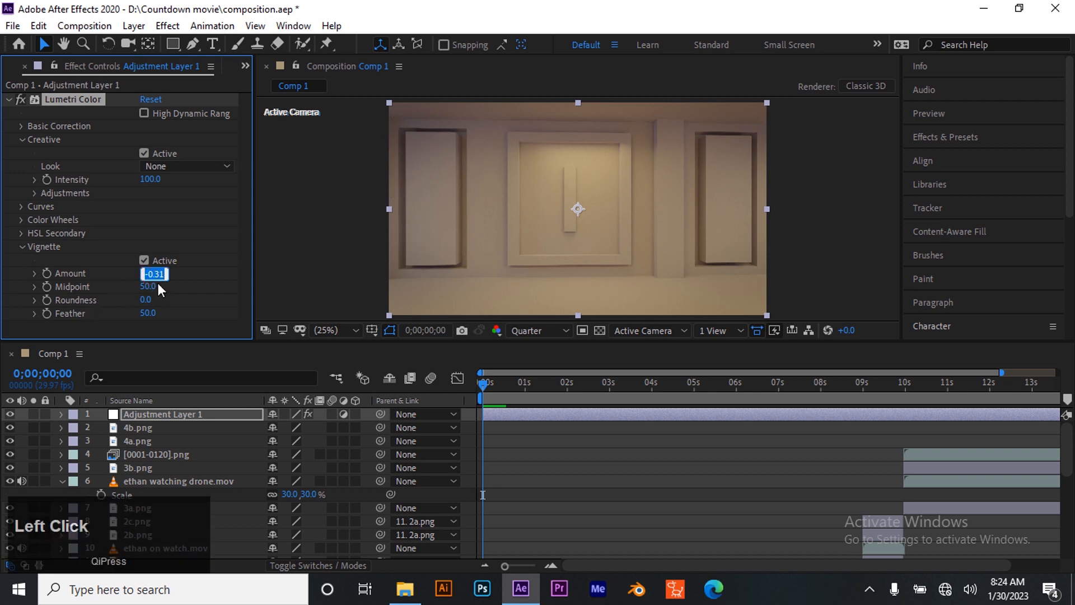
{"action": "type", "text": "1"}
{"action": "key", "text": "BackSpace"}
{"action": "type", "text": "-1"}
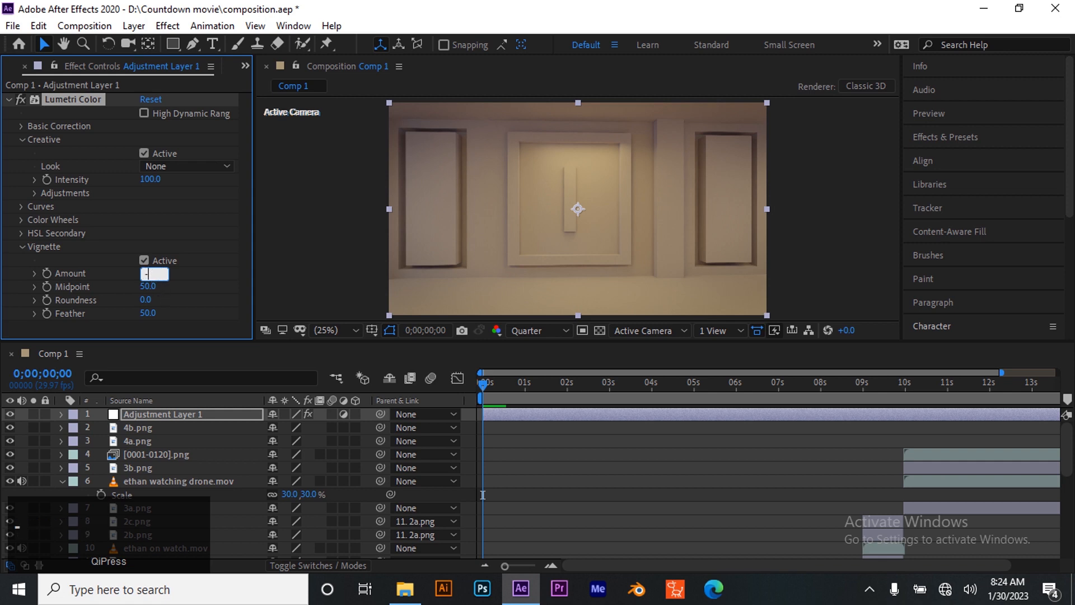
{"action": "key", "text": "Return"}
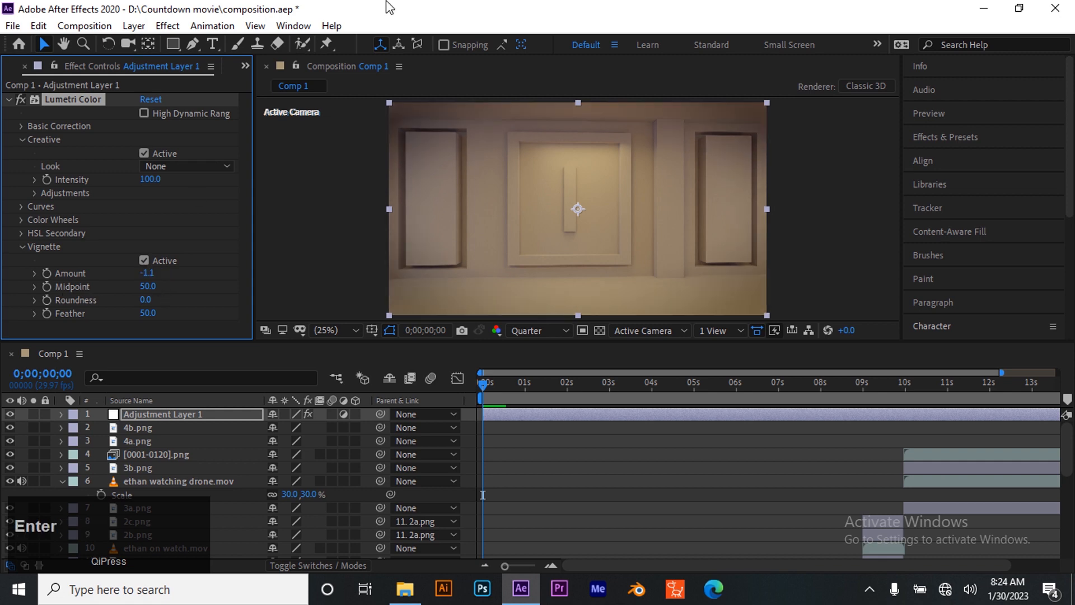
Set the Vignette amount of the Lumetri Color effect to -0.2
{"action": "left_click", "coordinate": [147, 273]}
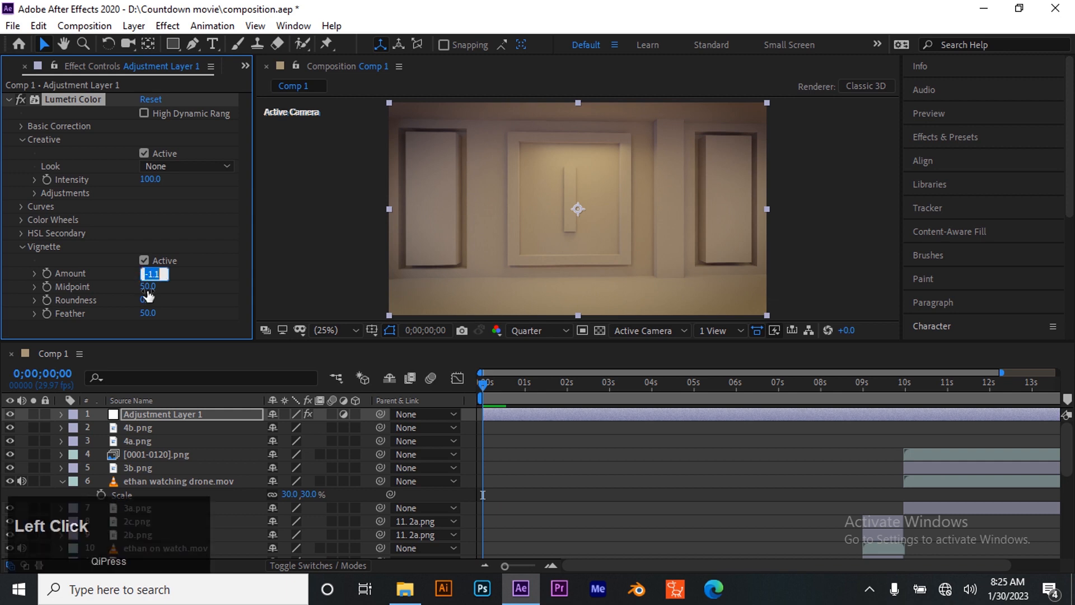
{"action": "type", "text": "-0"}
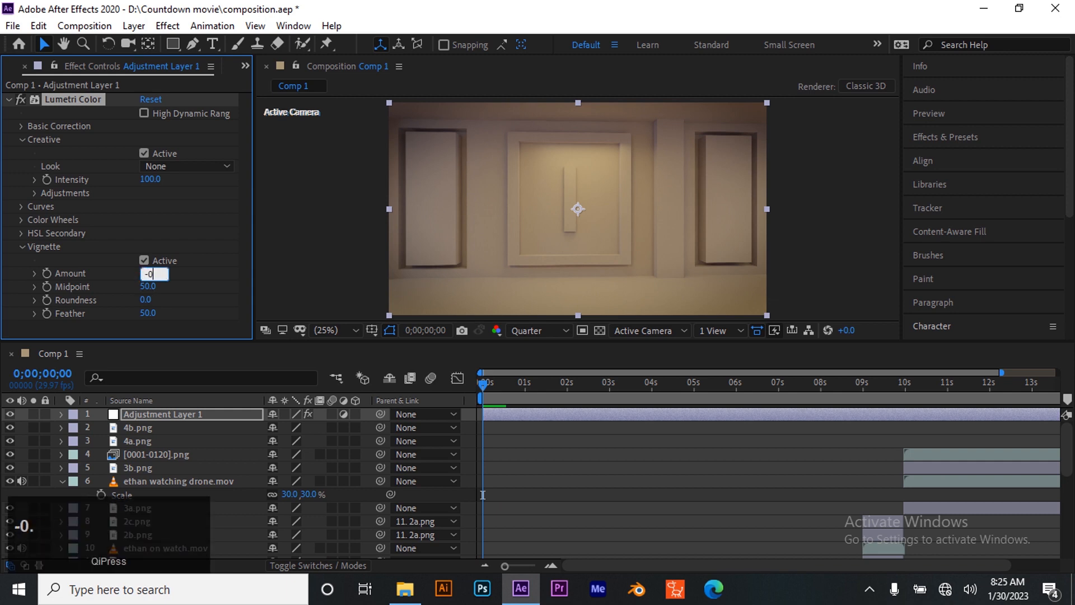
{"action": "type", "text": ".2"}
{"action": "key", "text": "Return"}
Try a Vignette amount of -0.6 on the frame at 0;00;07;29 and restore it to -0.2
{"action": "left_click_drag", "start_coordinate": [482, 381], "coordinate": [817, 382]}
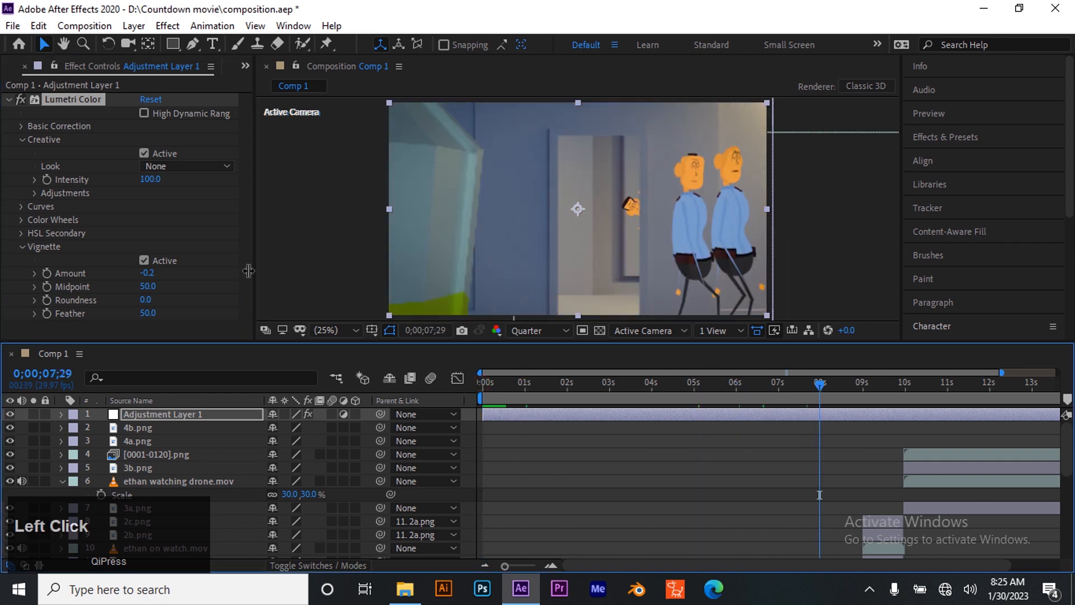
{"action": "left_click", "coordinate": [153, 274]}
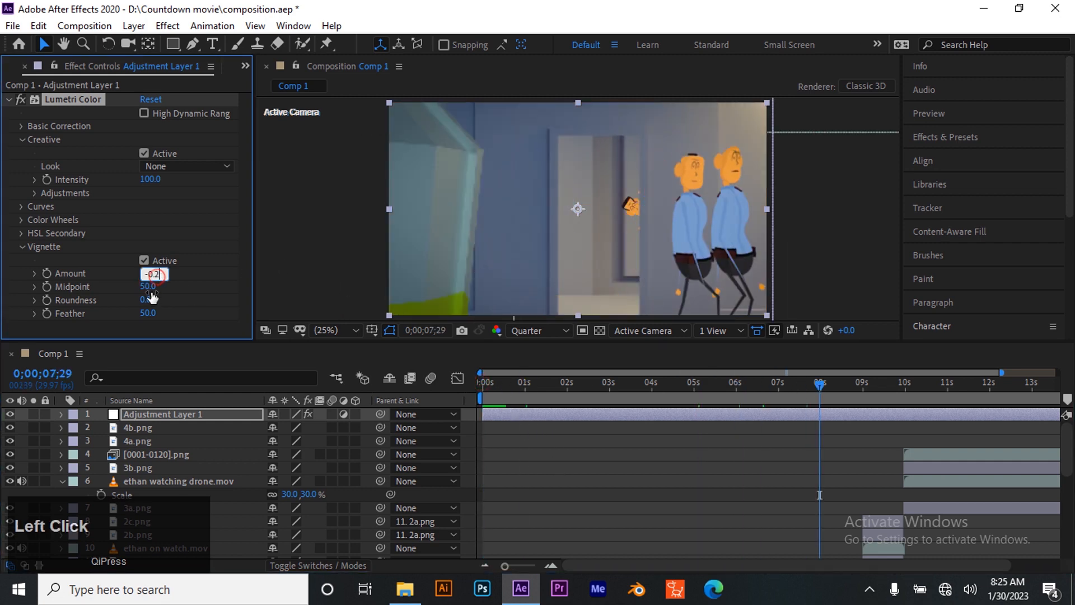
{"action": "key", "text": "BackSpace"}
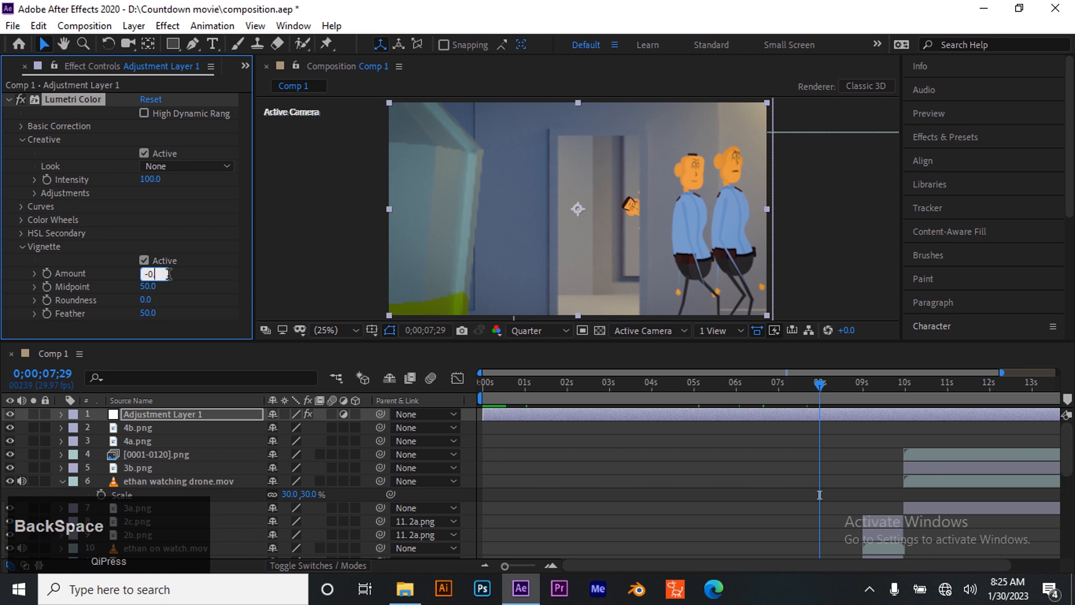
{"action": "type", "text": "6"}
{"action": "key", "text": "Return"}
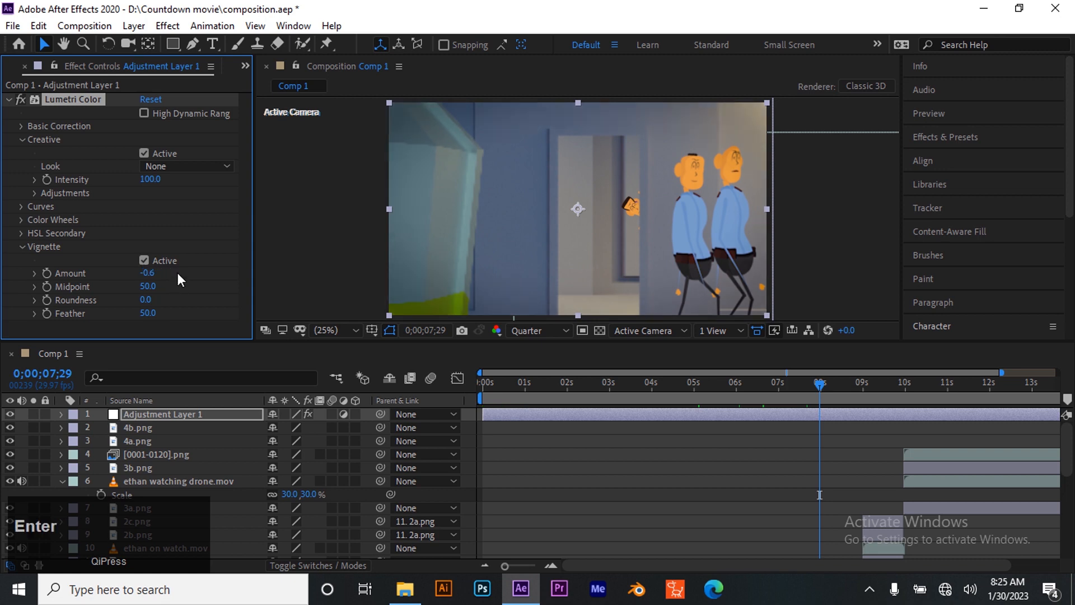
{"action": "left_click", "coordinate": [147, 274]}
{"action": "key", "text": "BackSpace"}
{"action": "type", "text": "2"}
{"action": "key", "text": "BackSpace"}
{"action": "key", "text": "Return"}
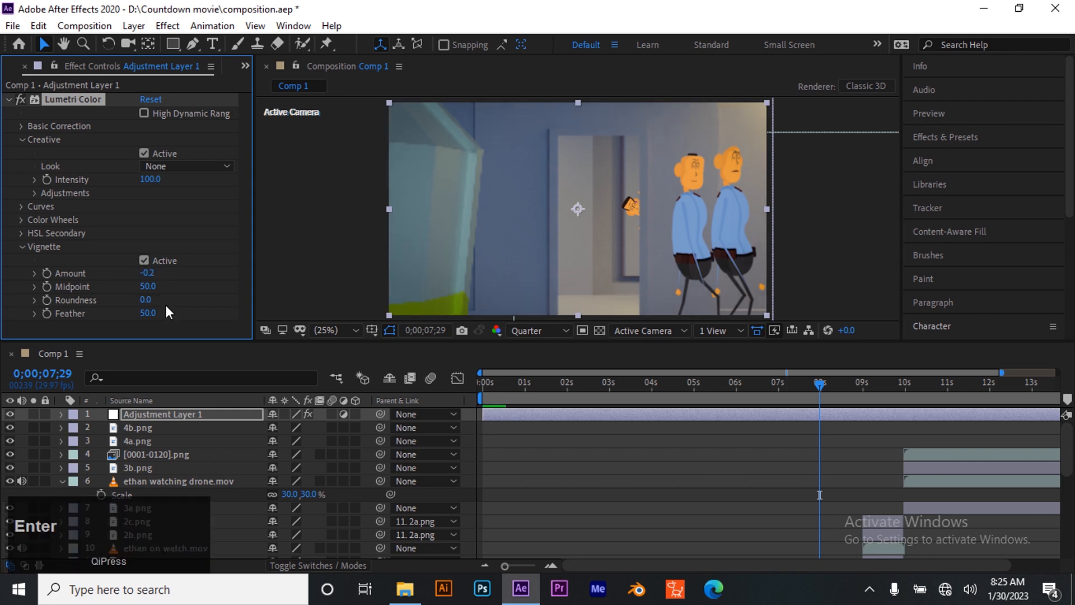
Return to the first frame and collapse the Lumetri Color effect's settings
{"action": "left_click_drag", "start_coordinate": [817, 387], "coordinate": [431, 401]}
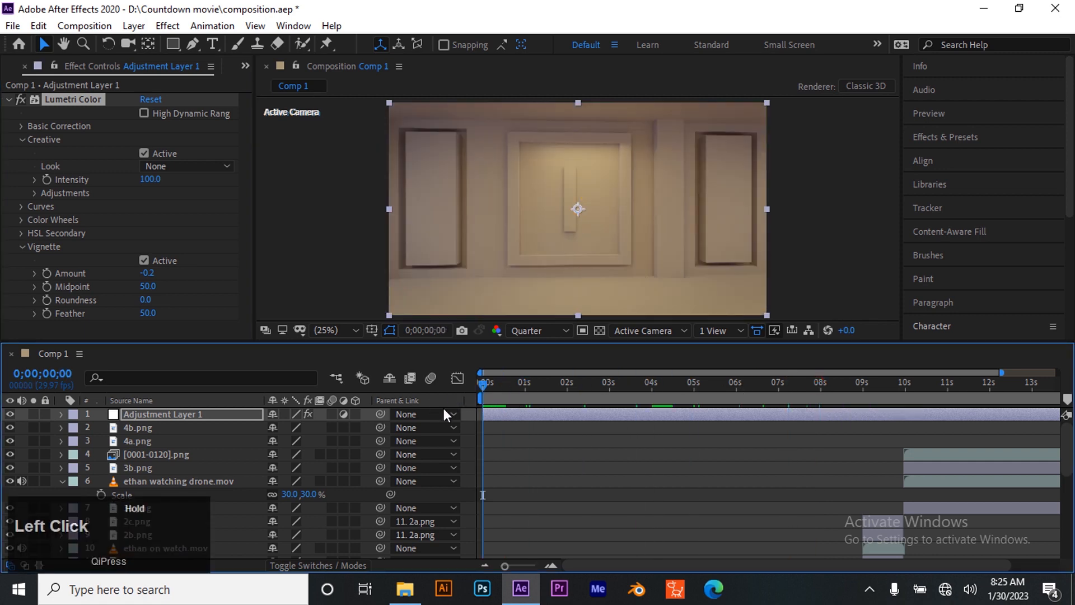
{"action": "left_click", "coordinate": [514, 491]}
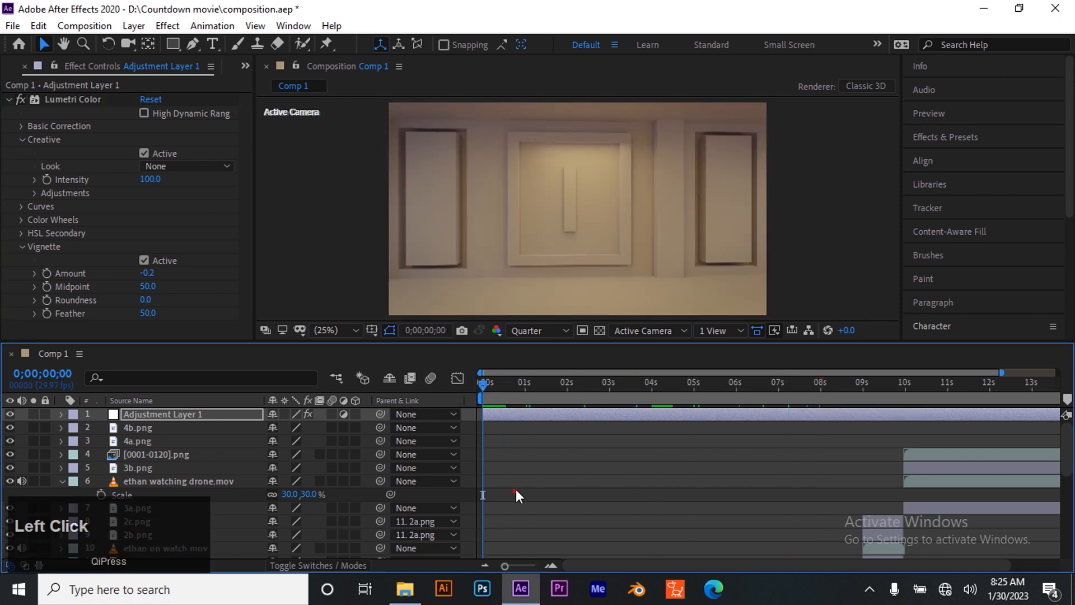
{"action": "left_click", "coordinate": [9, 99]}
{"action": "left_click", "coordinate": [49, 159]}
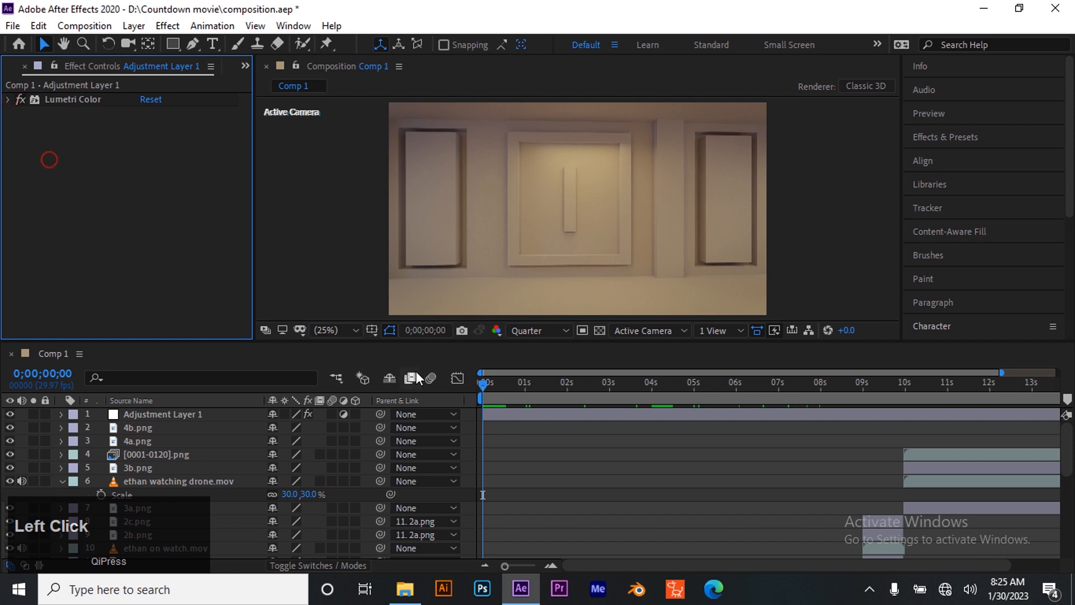
Compare the first frame with and without the grade by toggling Adjustment Layer 1's visibility, leaving the layer visible
{"action": "left_click", "coordinate": [591, 415]}
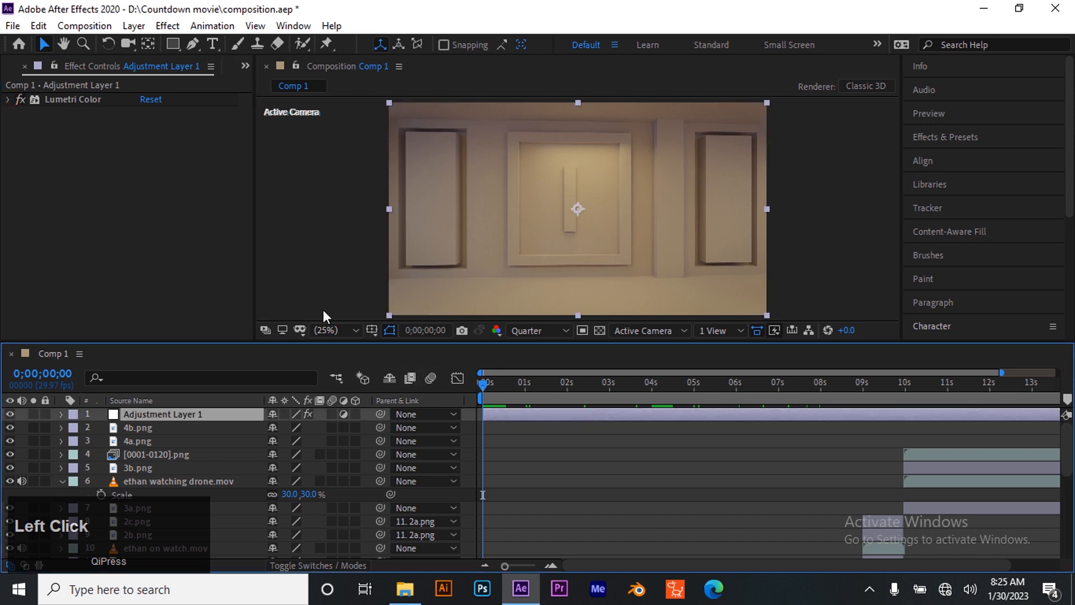
{"action": "left_click", "coordinate": [10, 415]}
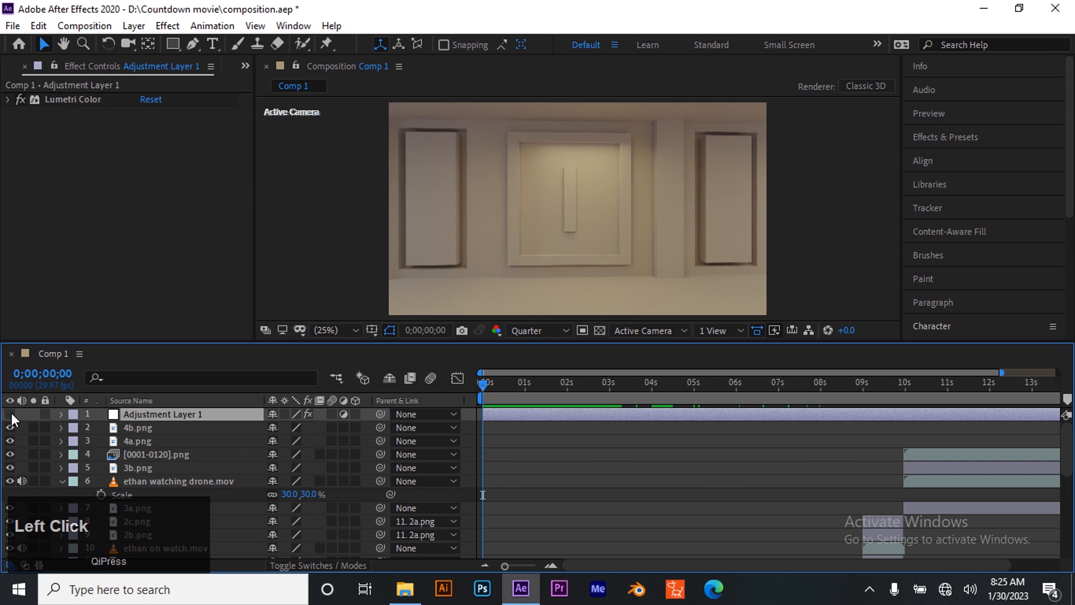
{"action": "left_click", "coordinate": [10, 415]}
{"action": "left_click", "coordinate": [10, 415]}
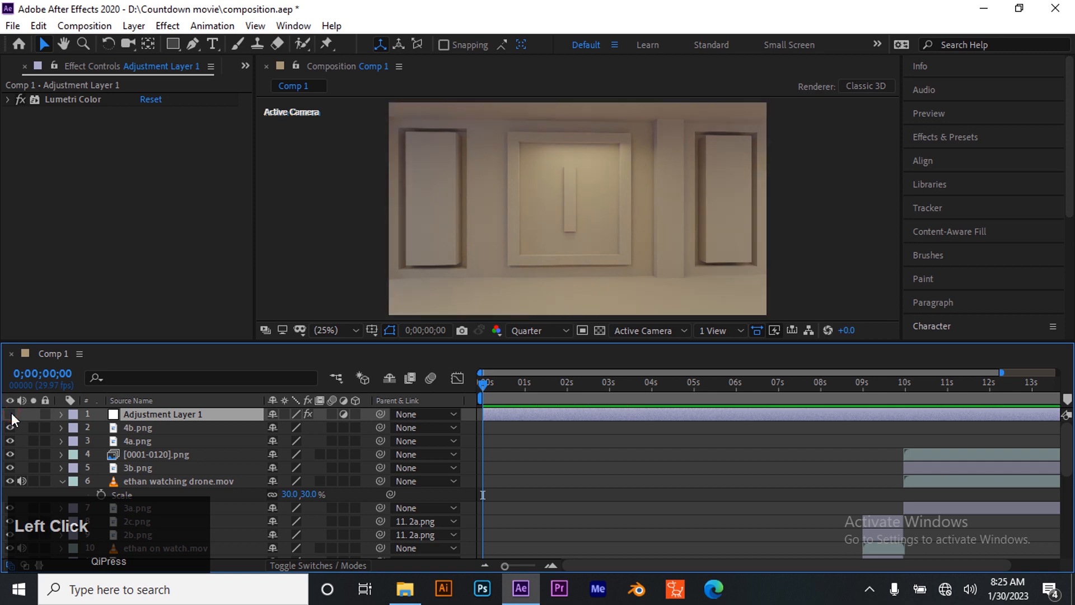
{"action": "left_click", "coordinate": [10, 414]}
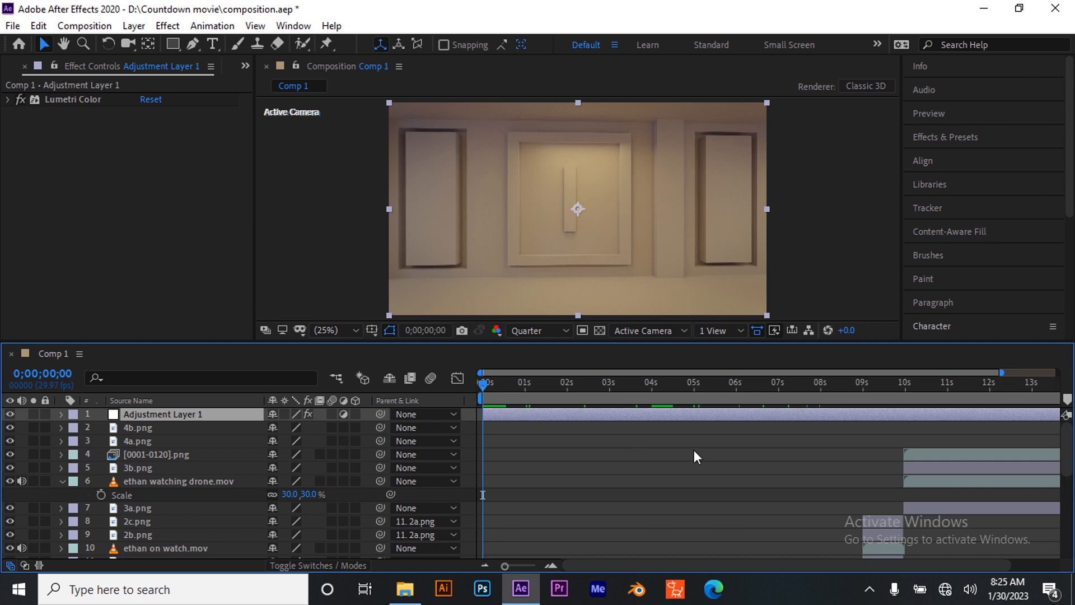
{"action": "left_click", "coordinate": [485, 566]}
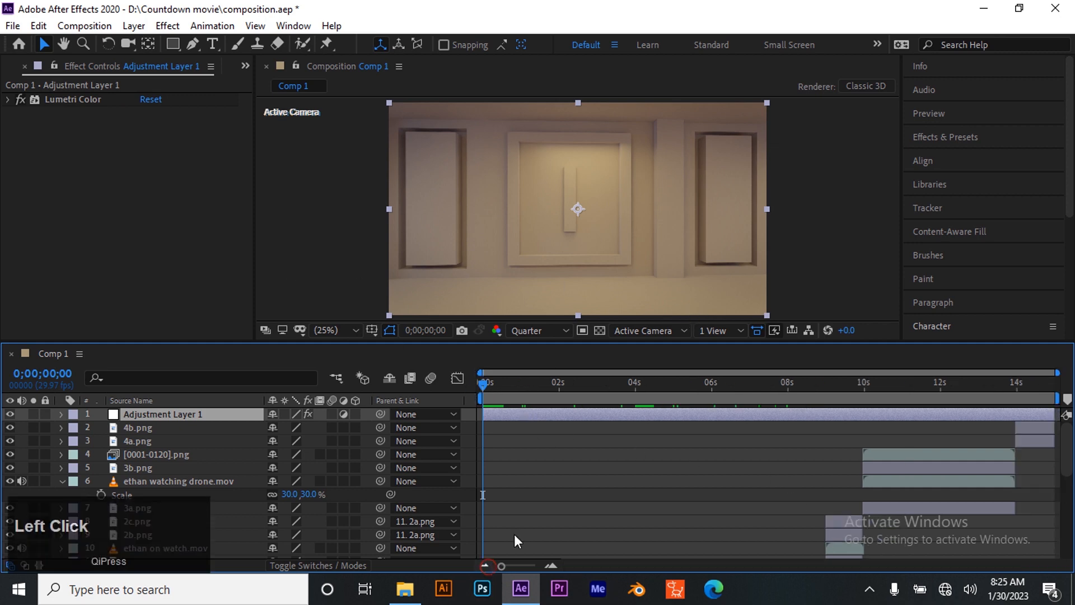